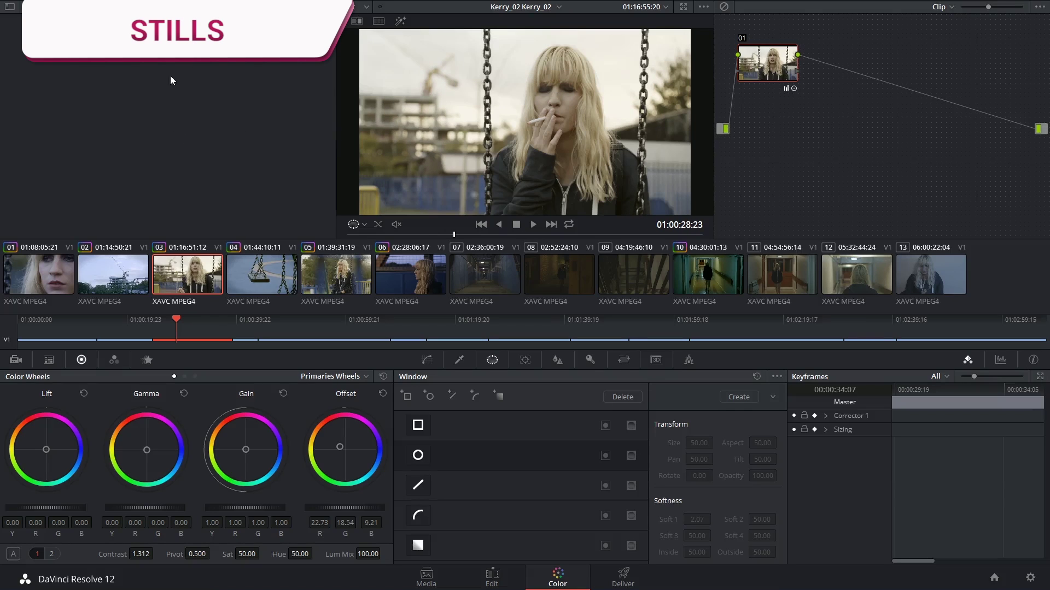
# - Grab a still of clip 03, push its Offset toward magenta, and grab a second still
pyautogui.rightClick(474, 101)
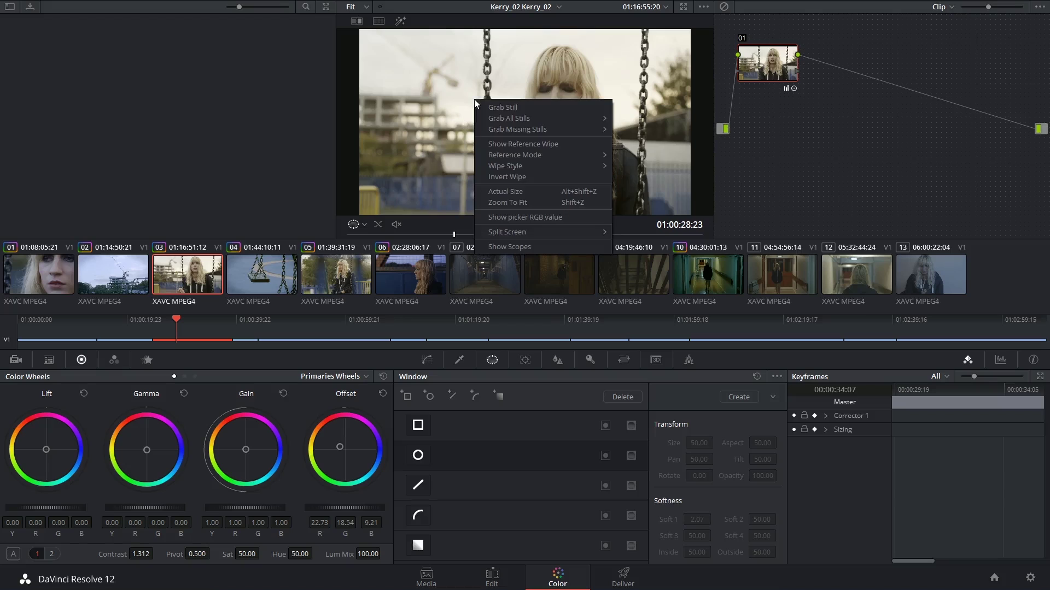
pyautogui.click(509, 107)
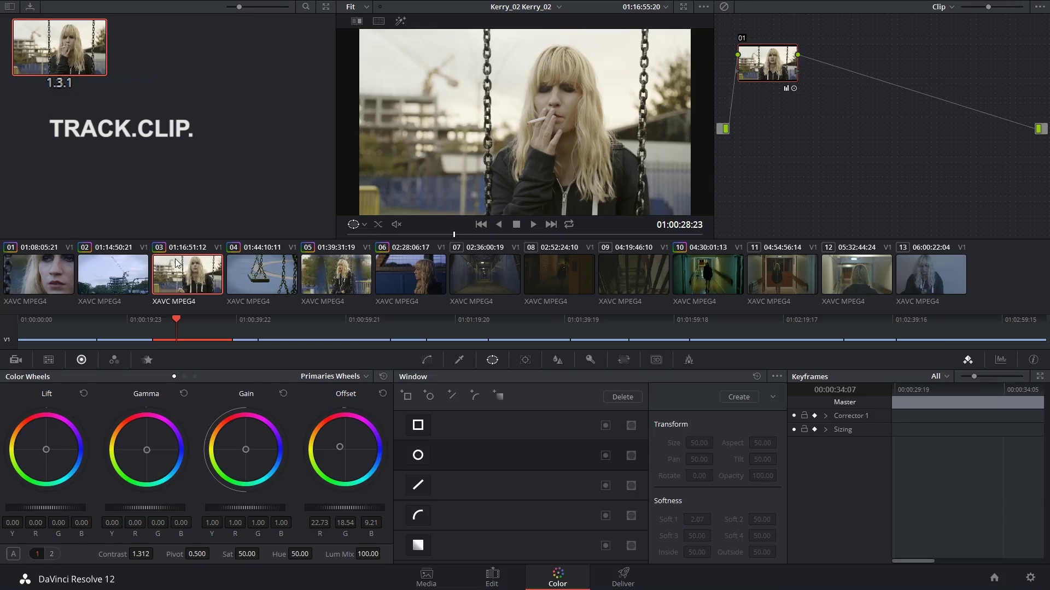
pyautogui.middleClick(60, 46)
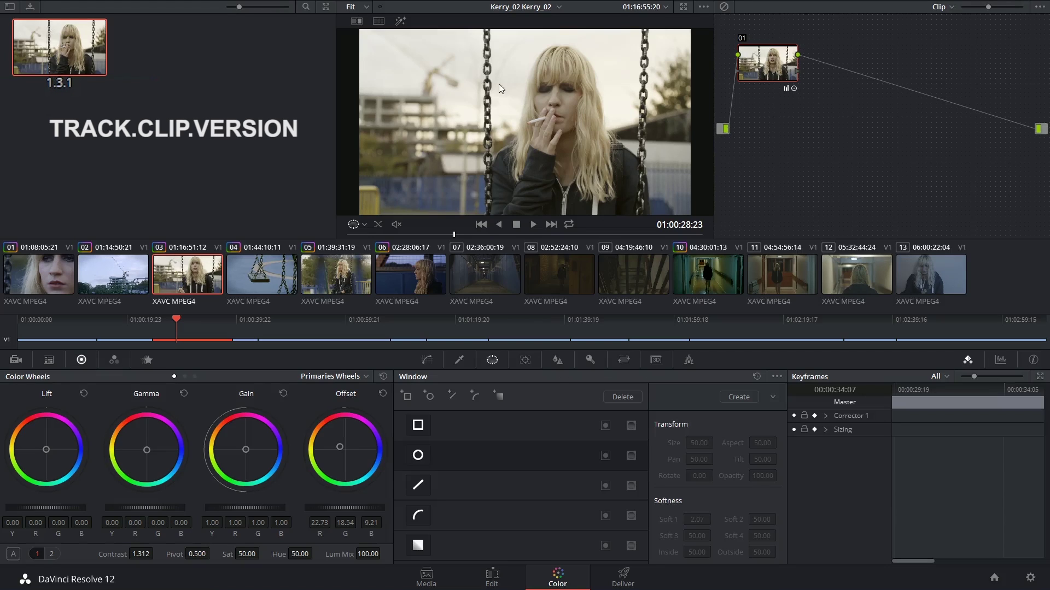
pyautogui.moveTo(336, 450); pyautogui.dragTo(384, 413)
pyautogui.rightClick(499, 98)
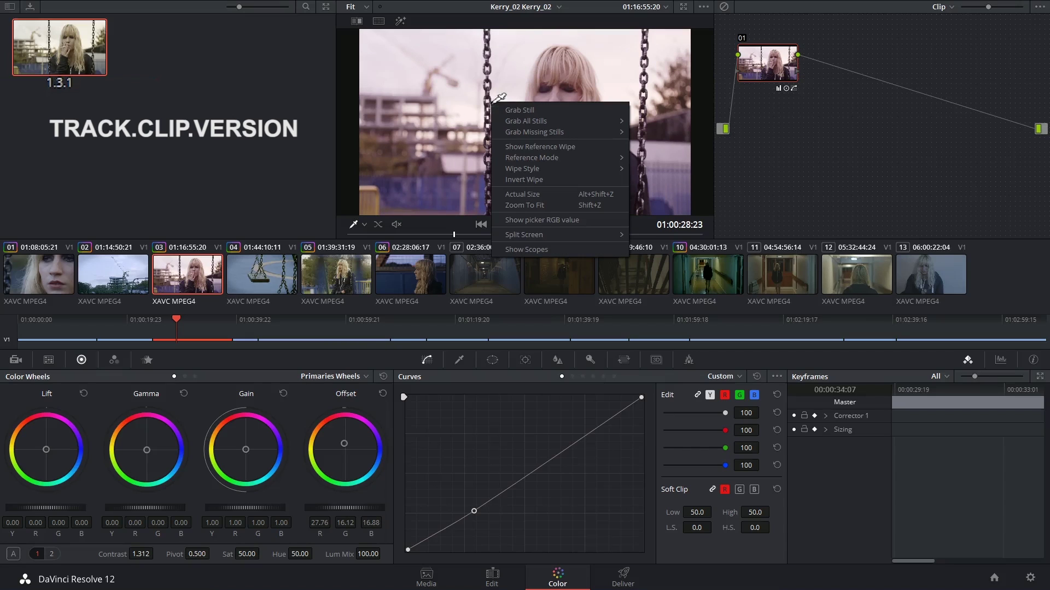
pyautogui.click(528, 108)
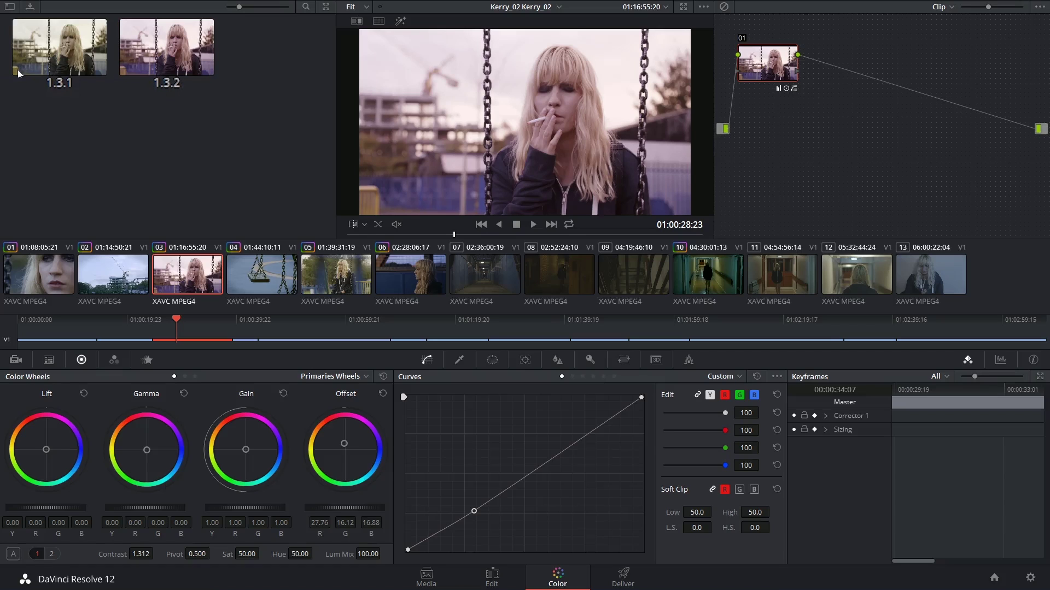
# - Label still 1.3.1 'Warm Look' and still 1.3.2 'Magenta'
pyautogui.doubleClick(58, 96)
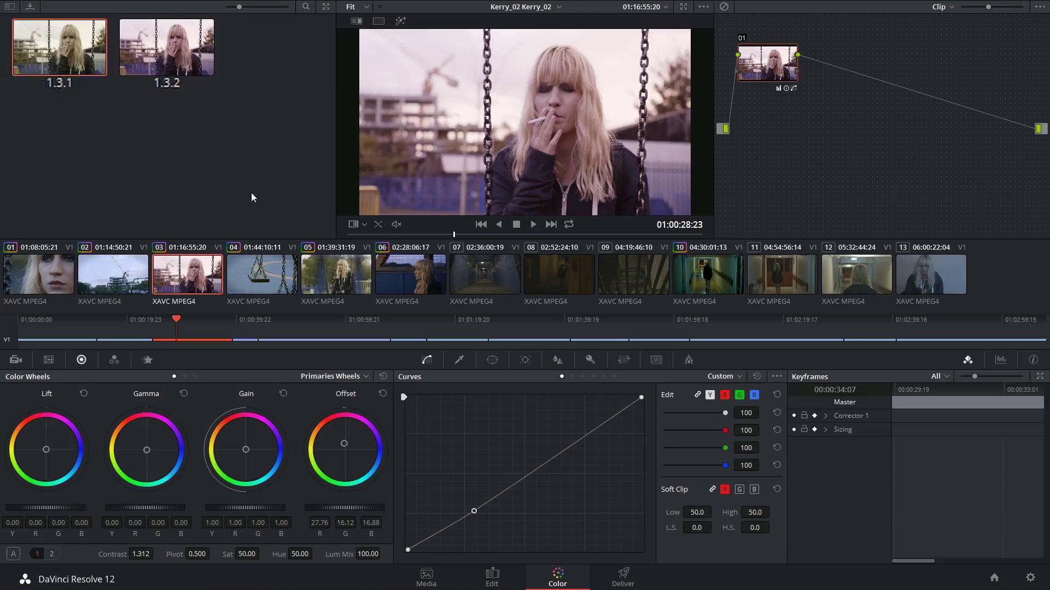
pyautogui.write('Warm Look')
pyautogui.press('Return')
pyautogui.doubleClick(167, 92)
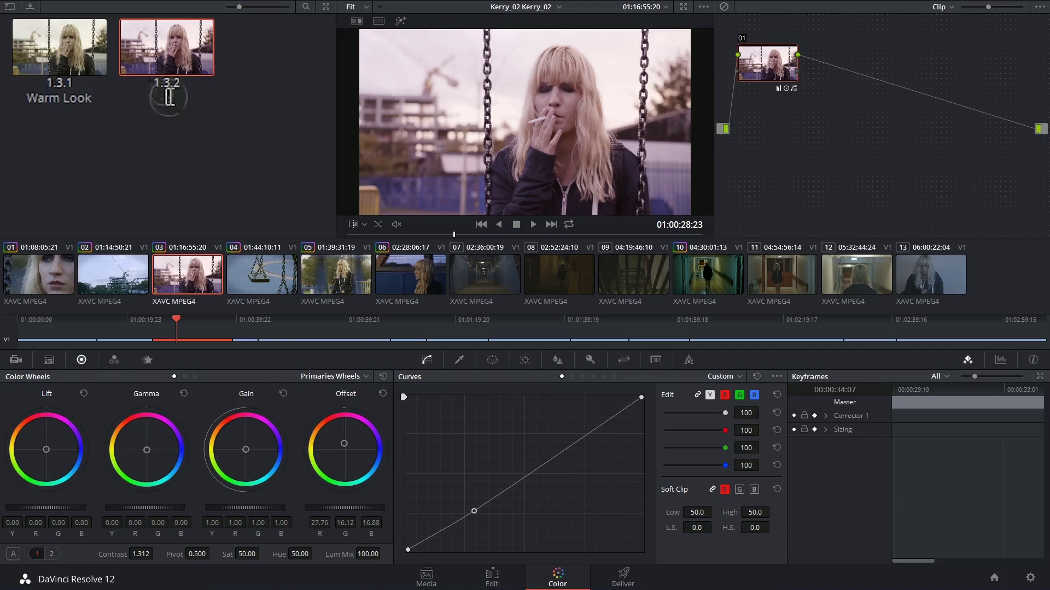
pyautogui.write('Magenta')
pyautogui.press('Return')
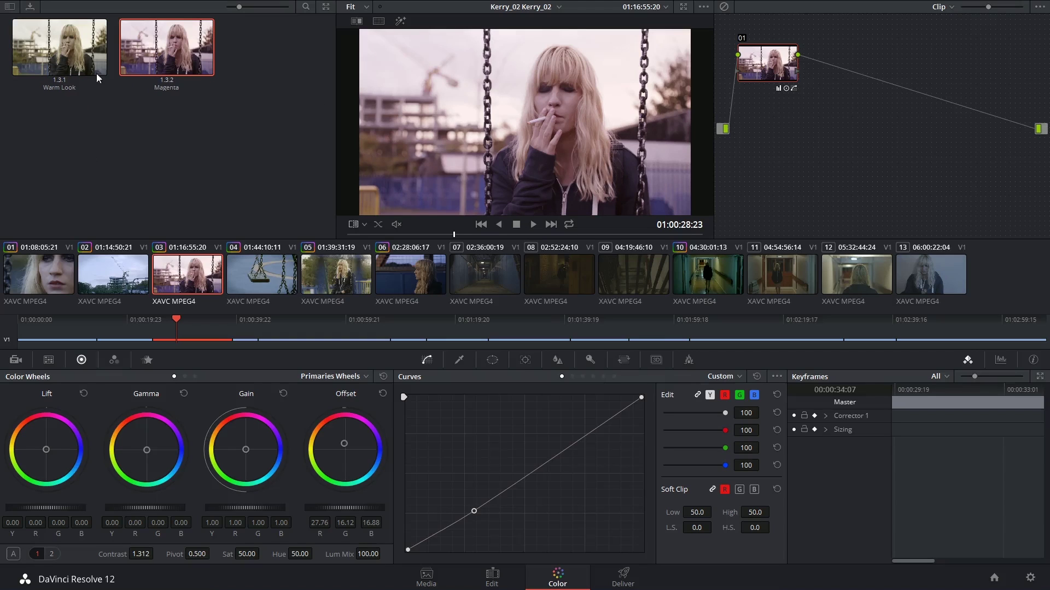
# - Apply the Warm Look still's grade to clip 03, then to clip 12, the corridor shot
pyautogui.rightClick(59, 47)
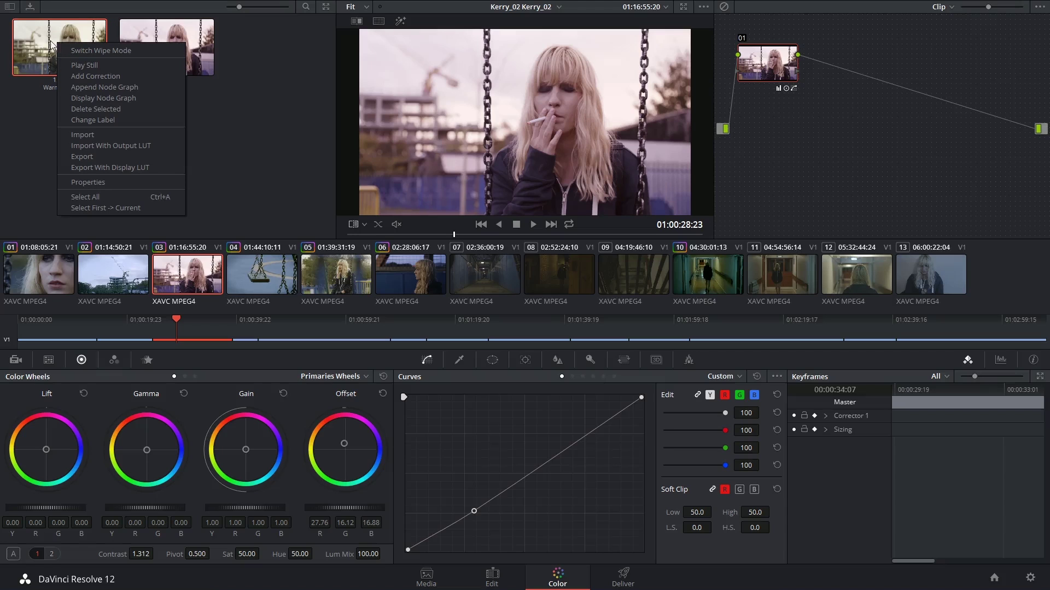
pyautogui.click(128, 80)
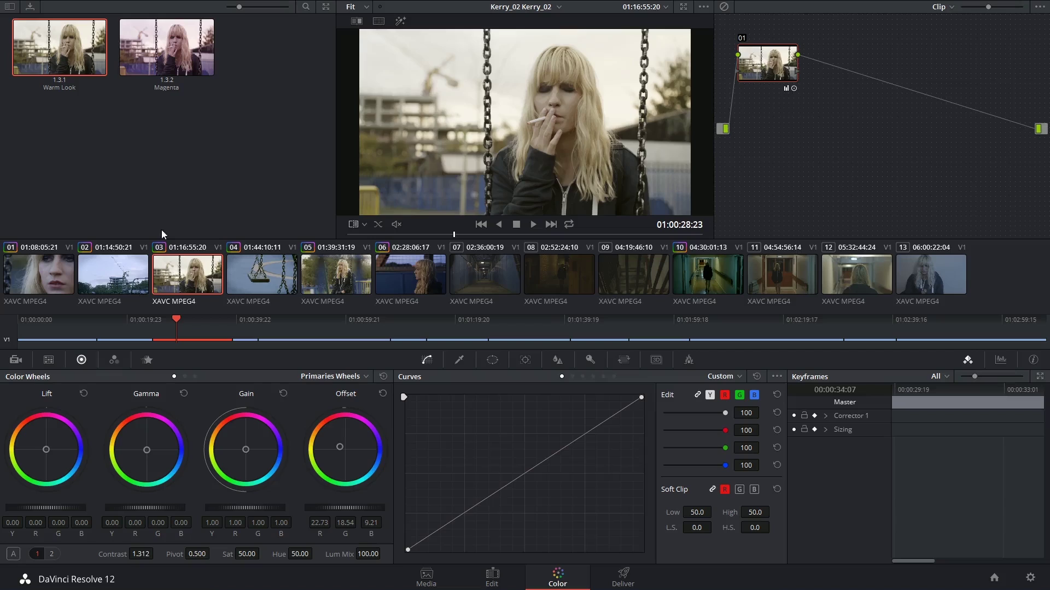
pyautogui.click(845, 267)
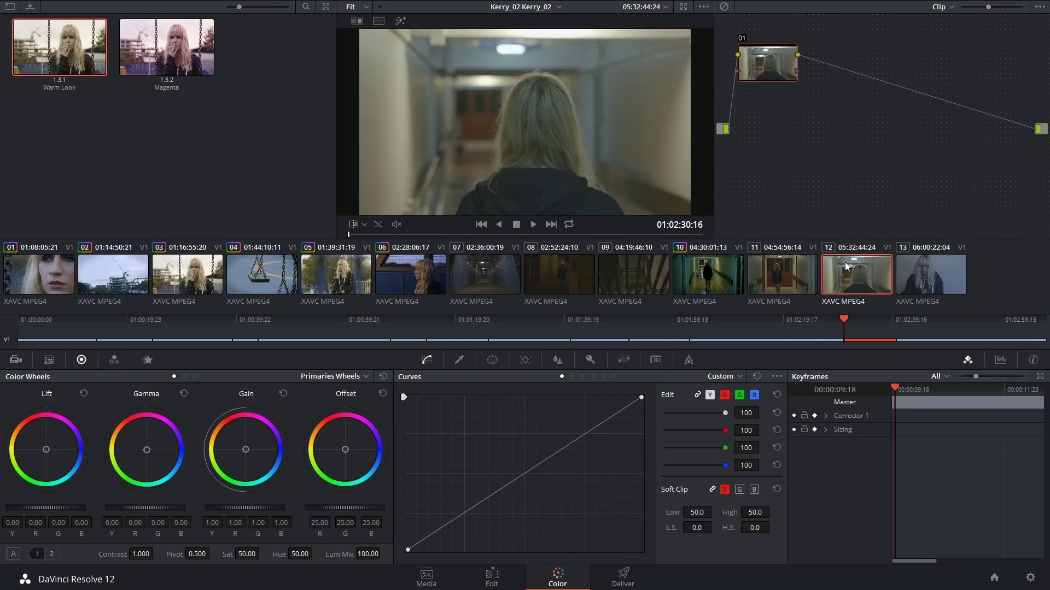
pyautogui.rightClick(60, 41)
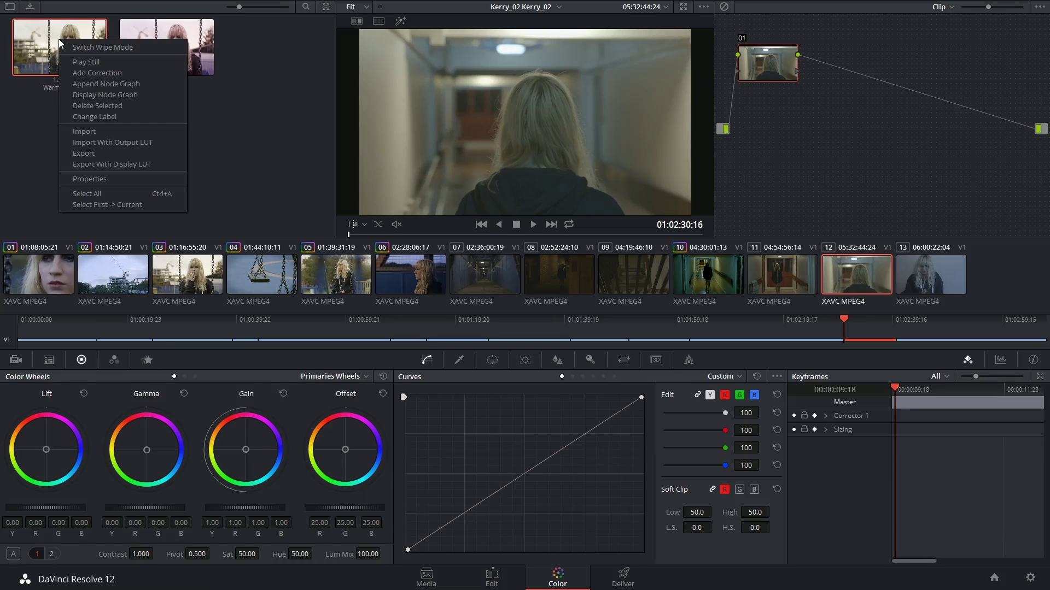
pyautogui.click(103, 74)
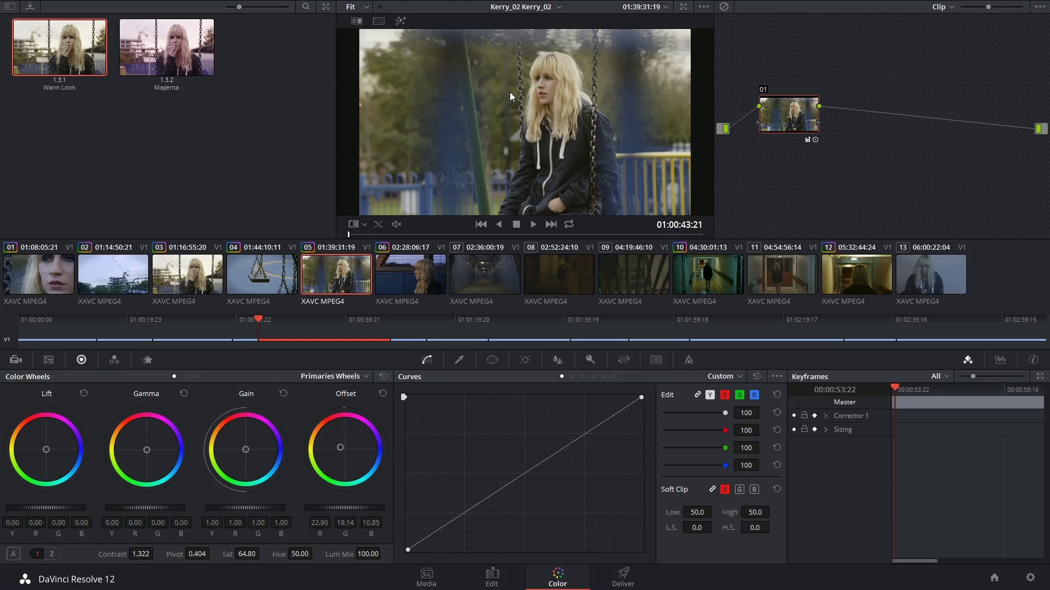
# - Grab stills from every clip's middle frame, then select the Magenta still
pyautogui.rightClick(508, 89)
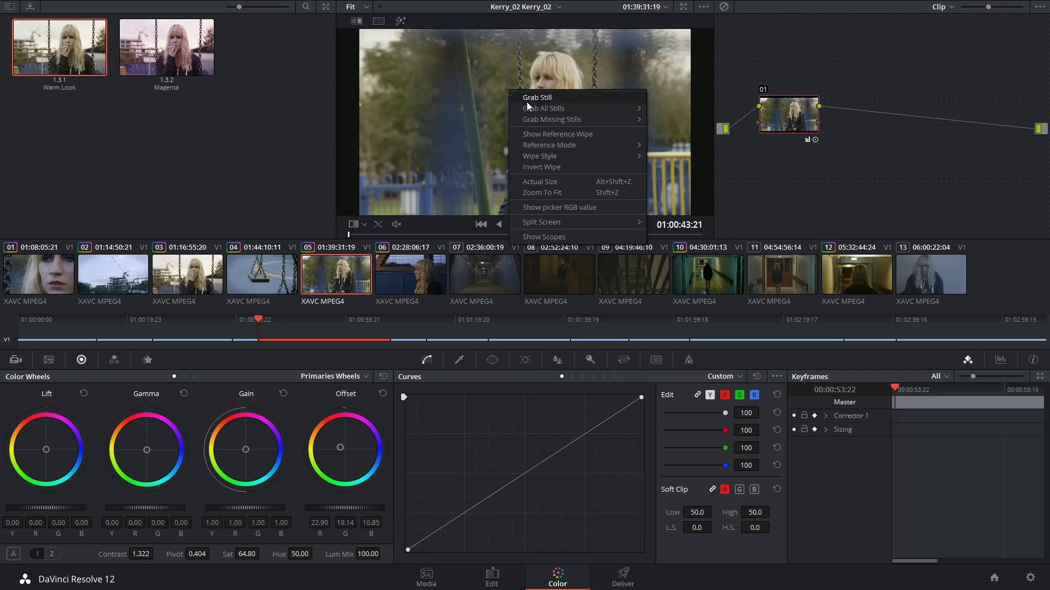
pyautogui.moveTo(582, 109)
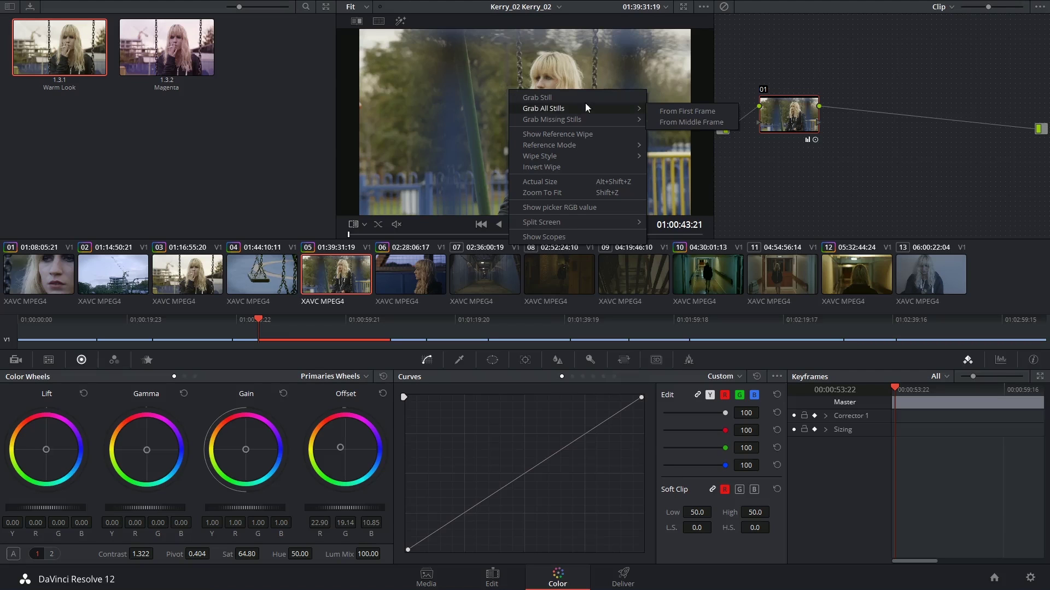
pyautogui.click(683, 121)
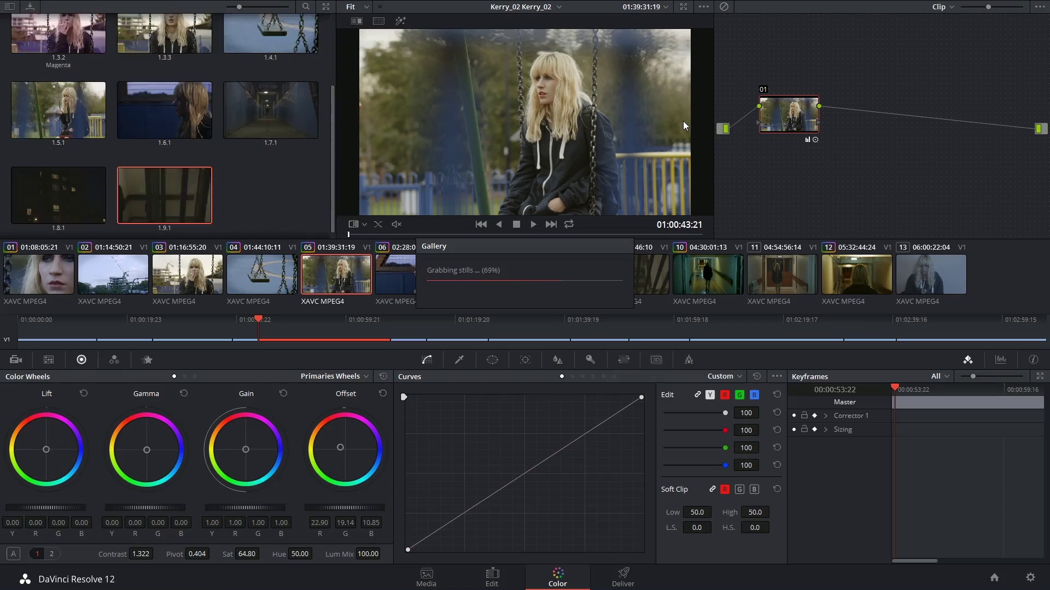
pyautogui.scroll(5, 183, 175)
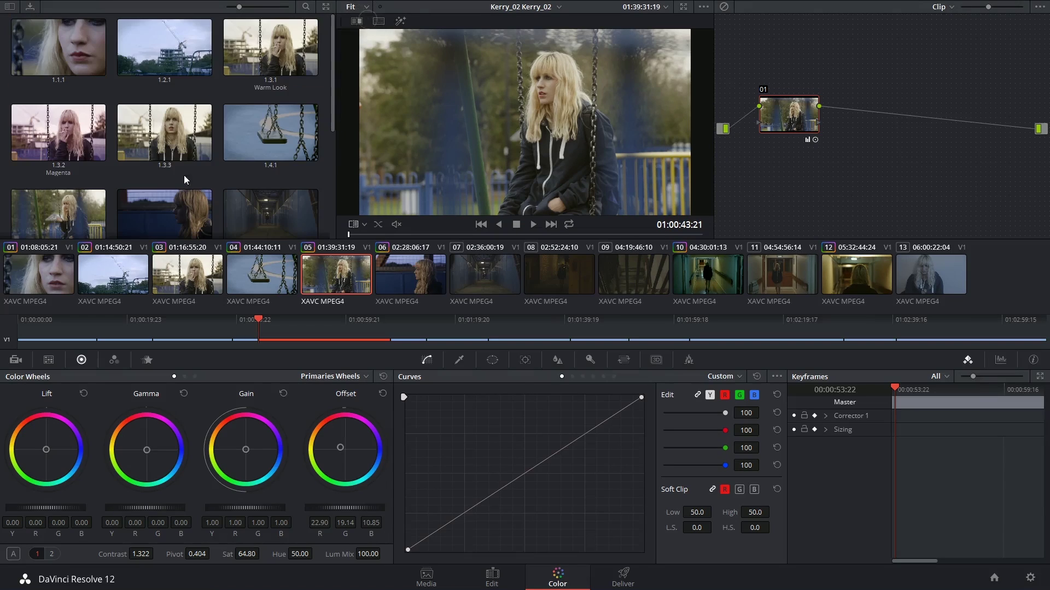
pyautogui.click(75, 130)
# - Delete the Magenta still, compare against Warm Look with a reference wipe, then hide the wipe
pyautogui.press('BackSpace')
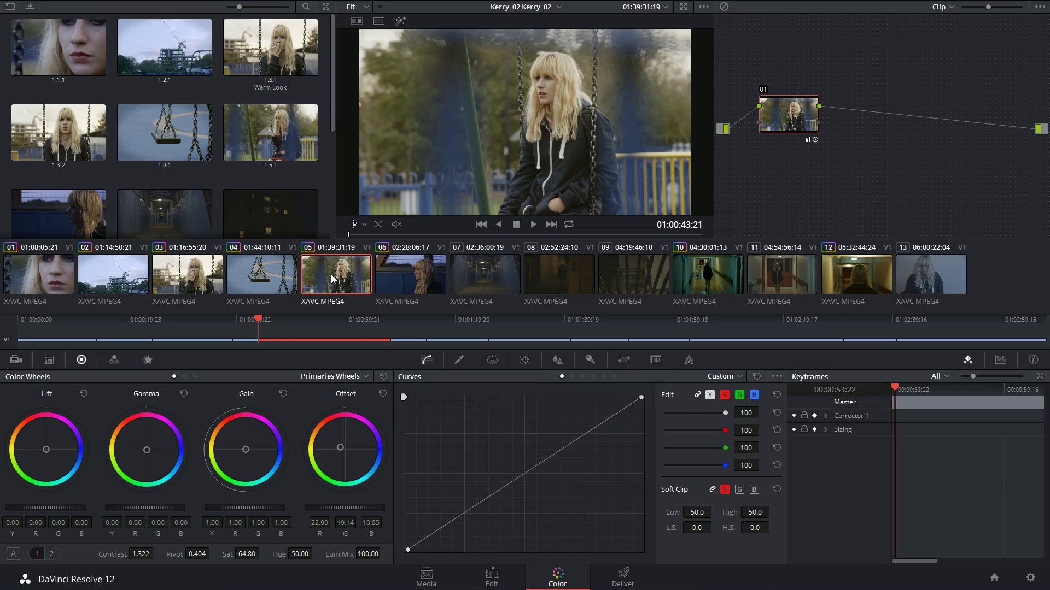
pyautogui.doubleClick(313, 60)
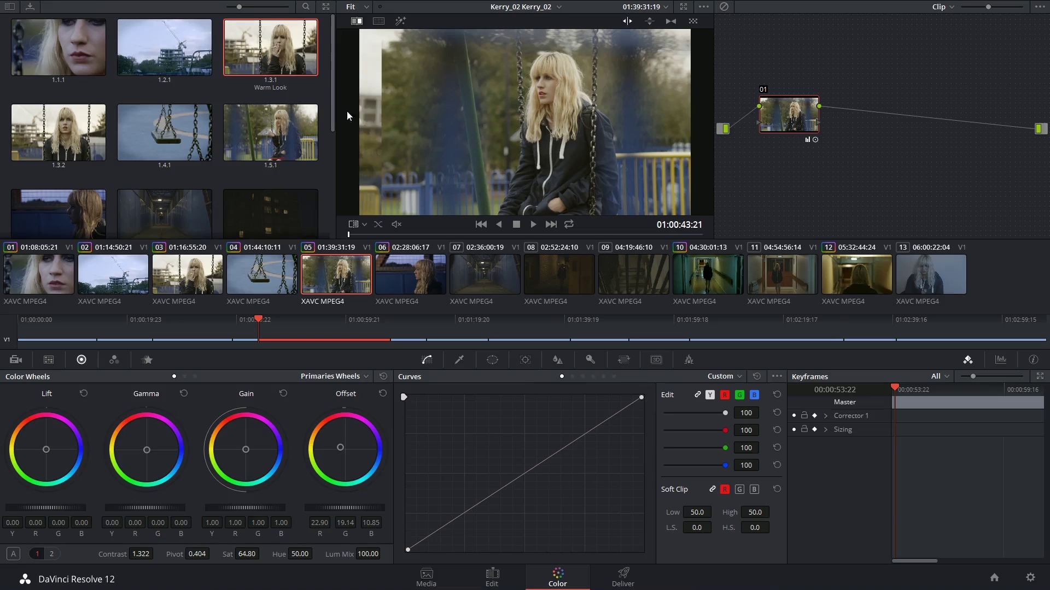
pyautogui.moveTo(411, 111); pyautogui.dragTo(506, 91)
pyautogui.rightClick(457, 81)
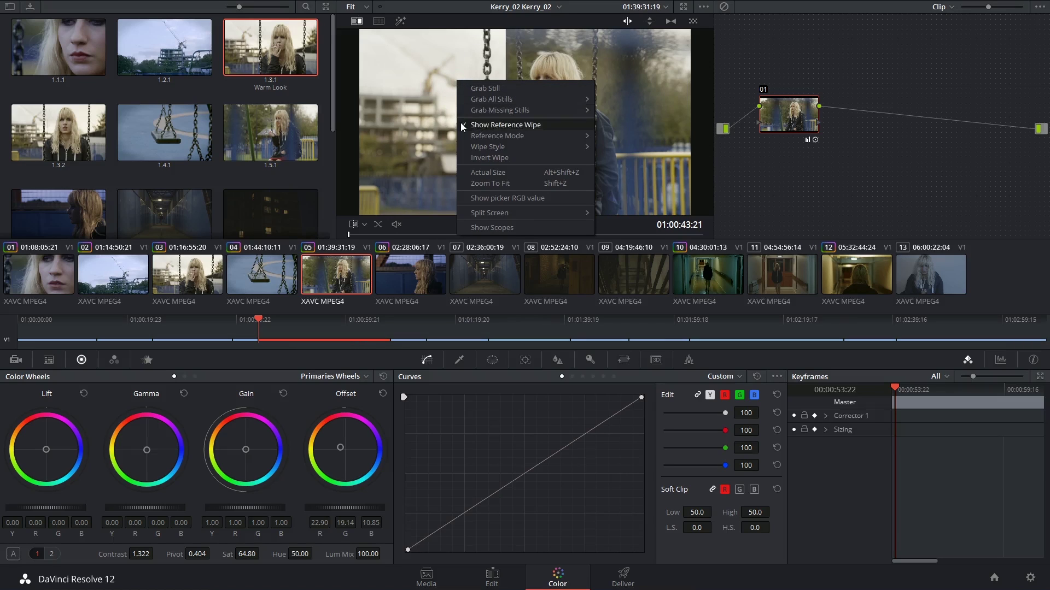
pyautogui.click(528, 125)
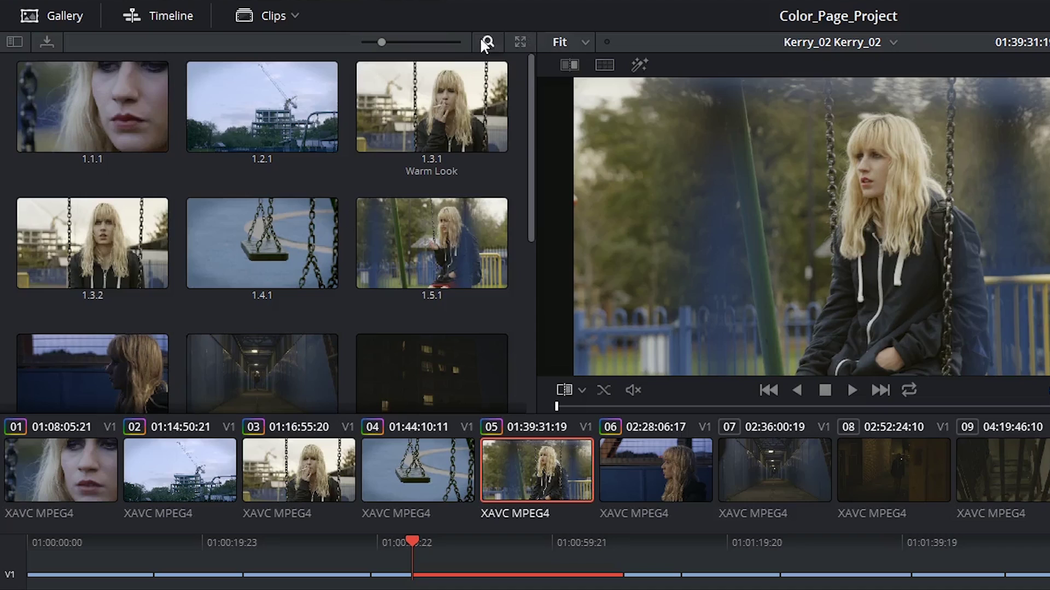
pyautogui.click(418, 27)
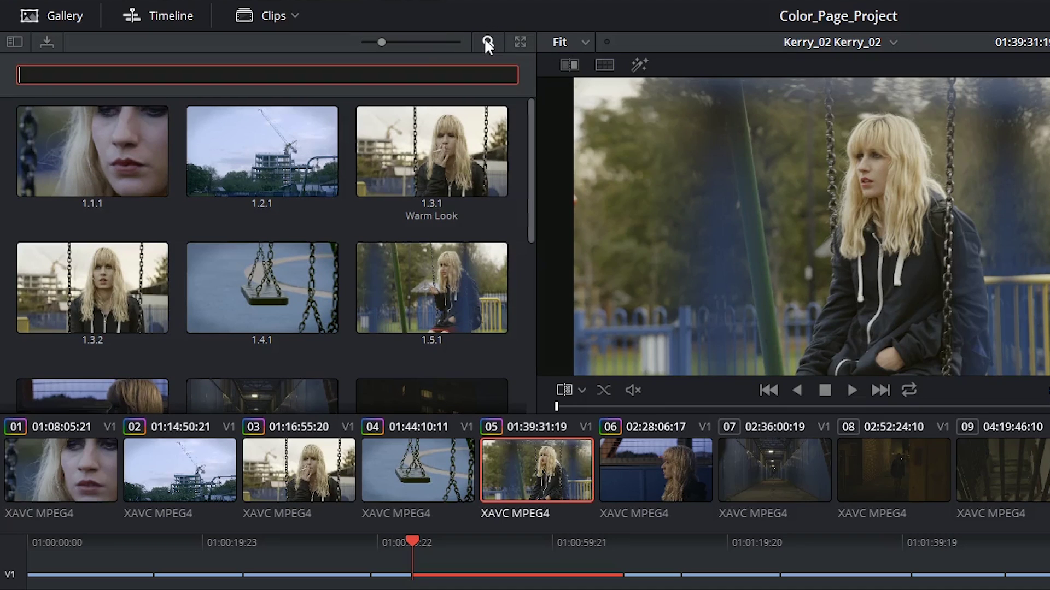
pyautogui.write('Warm')
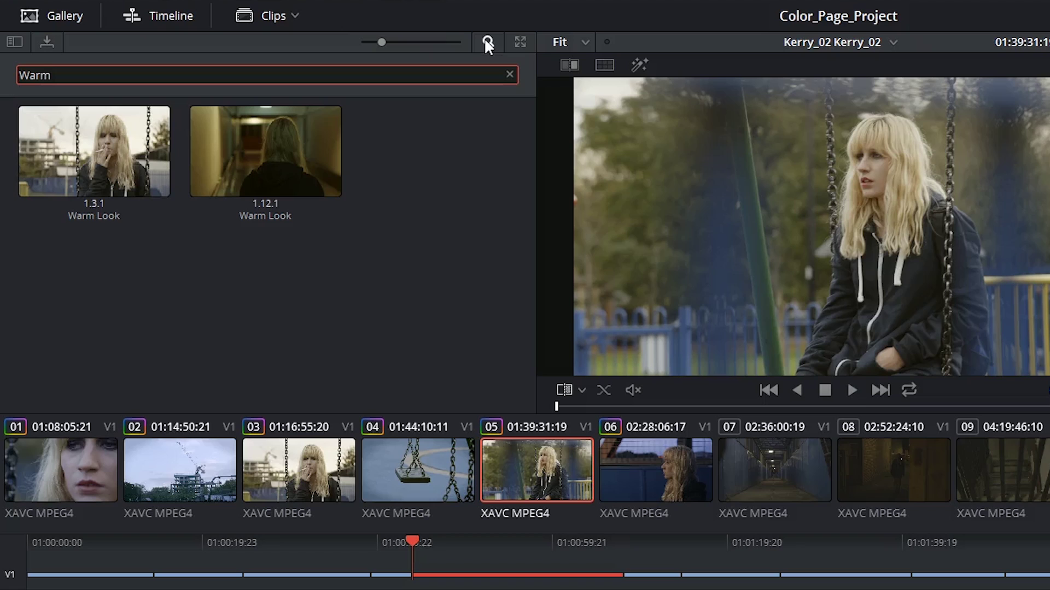
pyautogui.click(485, 40)
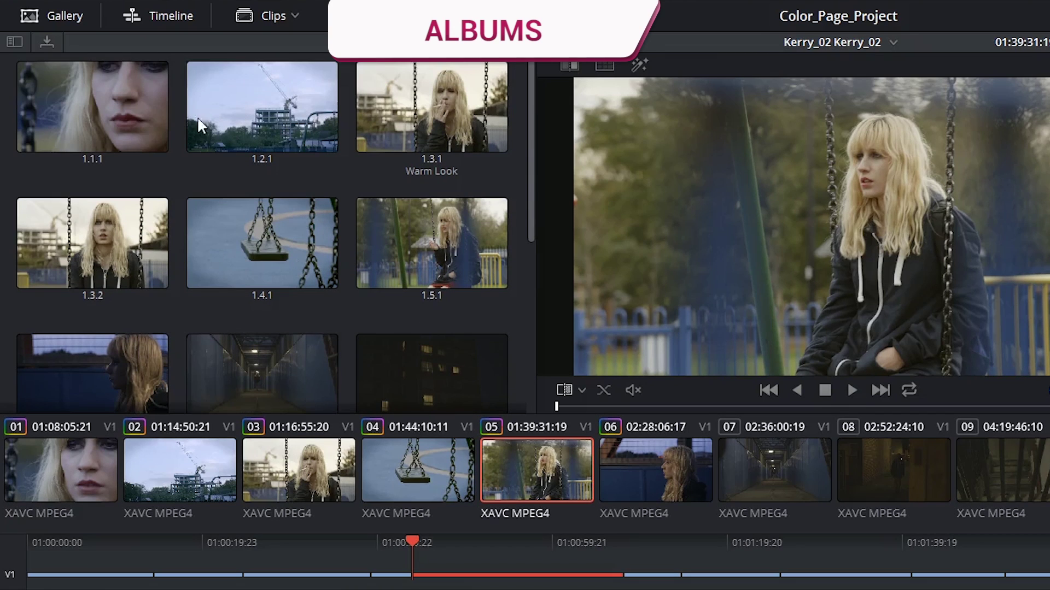
# - Show the album list and add a new still album named Scene_01
pyautogui.click(15, 41)
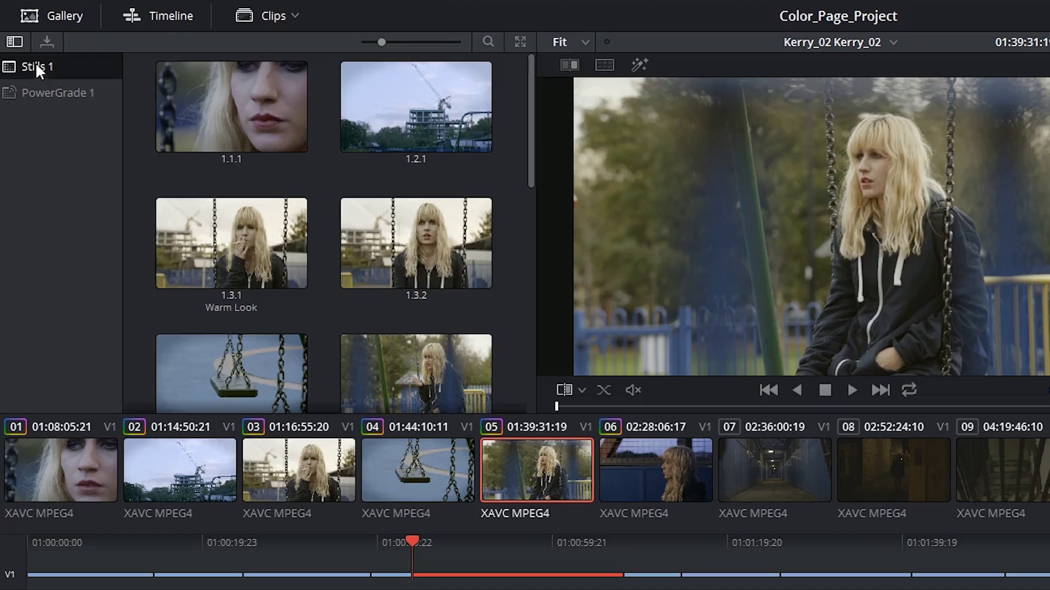
pyautogui.rightClick(48, 239)
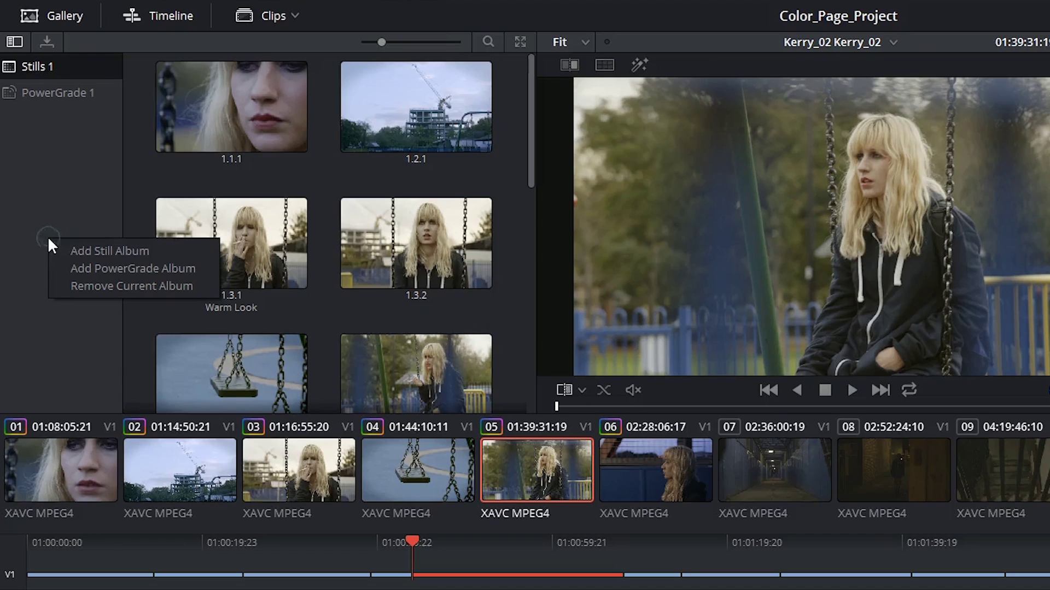
pyautogui.click(110, 251)
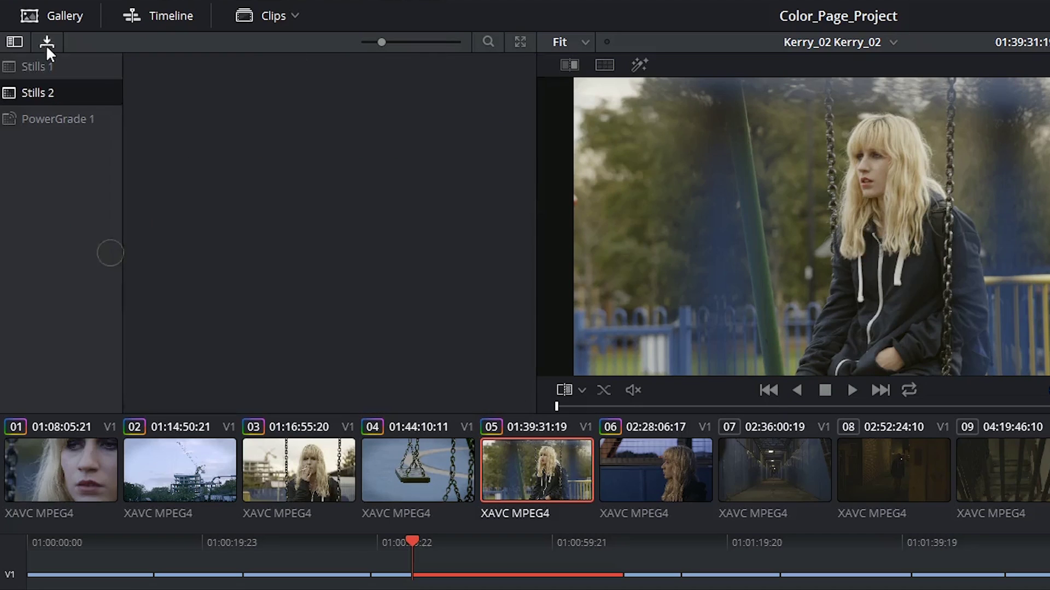
pyautogui.click(37, 92)
pyautogui.click(37, 91)
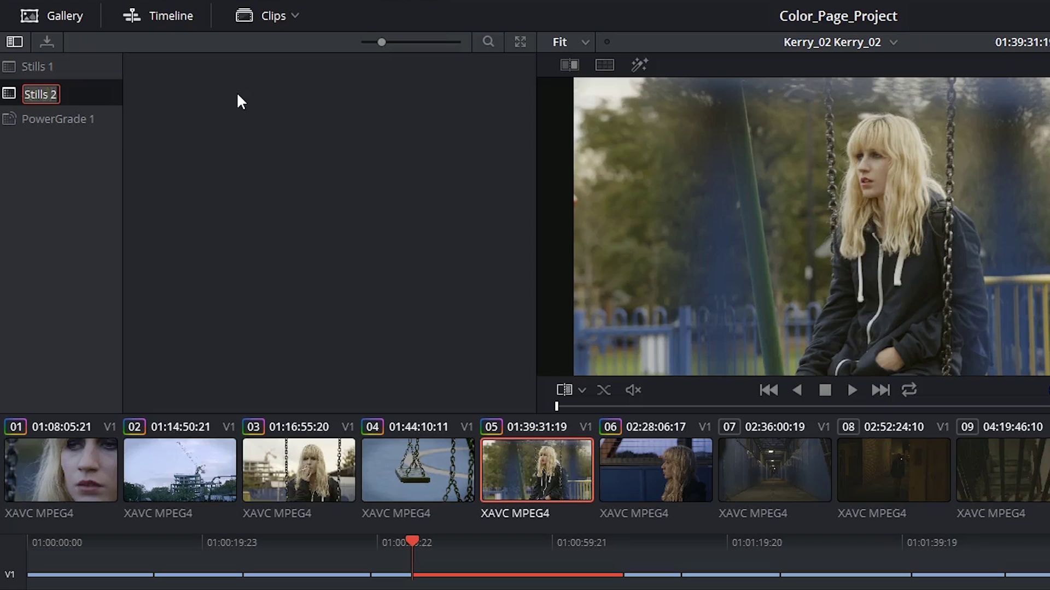
pyautogui.write('Scene_01')
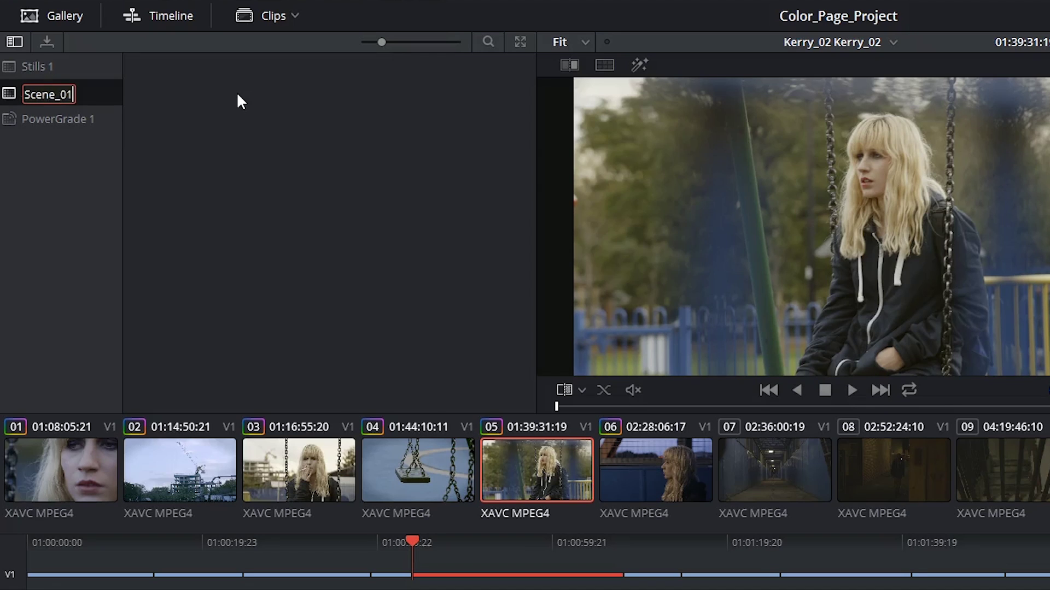
pyautogui.press('Return')
# - Move stills 1.1.1 through 1.5.1 into the Scene_01 album
pyautogui.scroll(-5, 289, 164)
pyautogui.scroll(3, 328, 235)
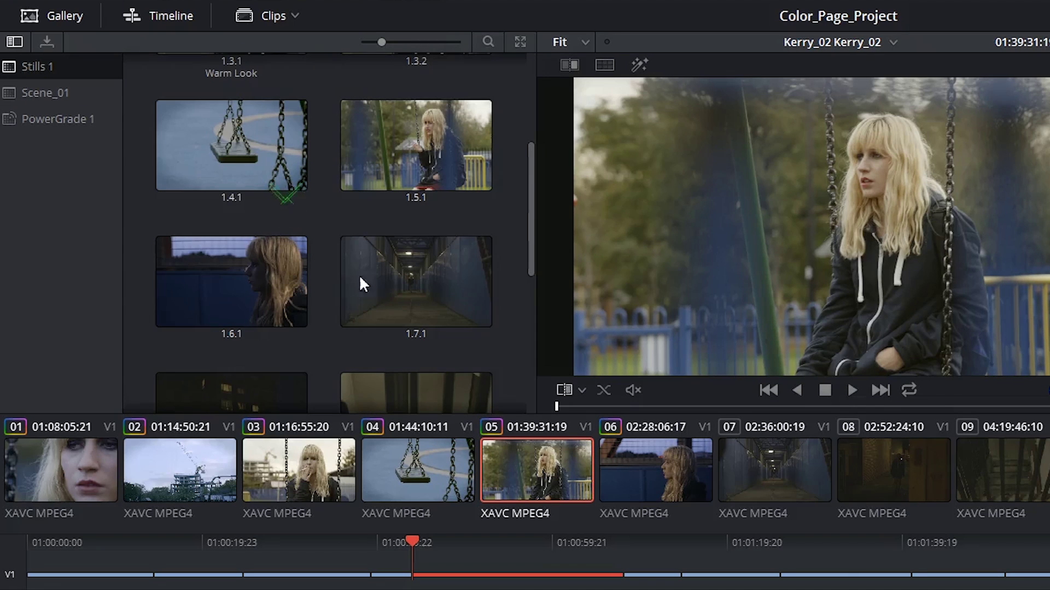
pyautogui.keyDown('shift'); pyautogui.click(346, 172); pyautogui.keyUp('shift')
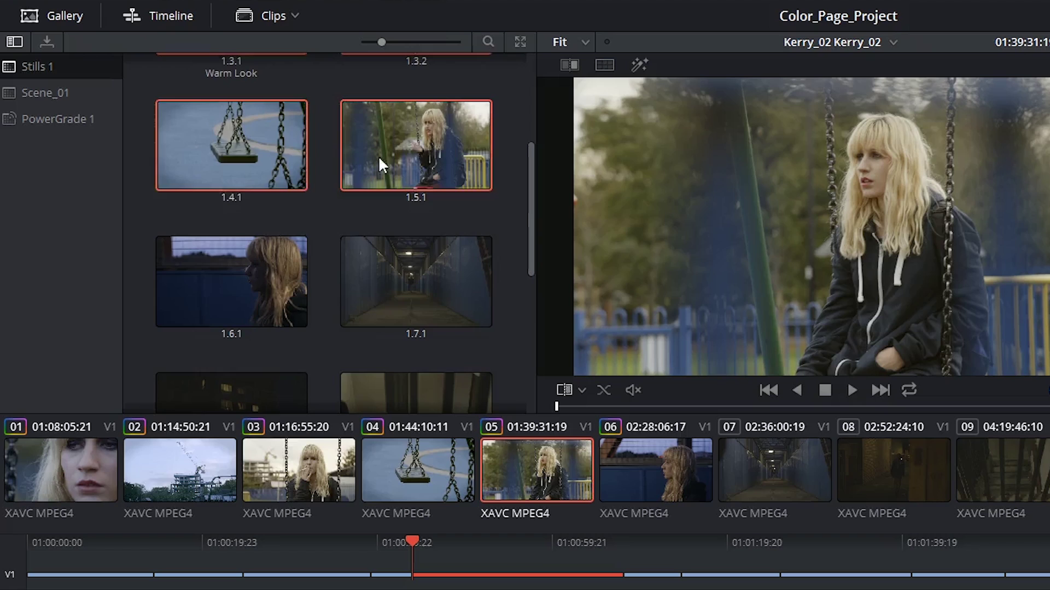
pyautogui.scroll(5, 328, 164)
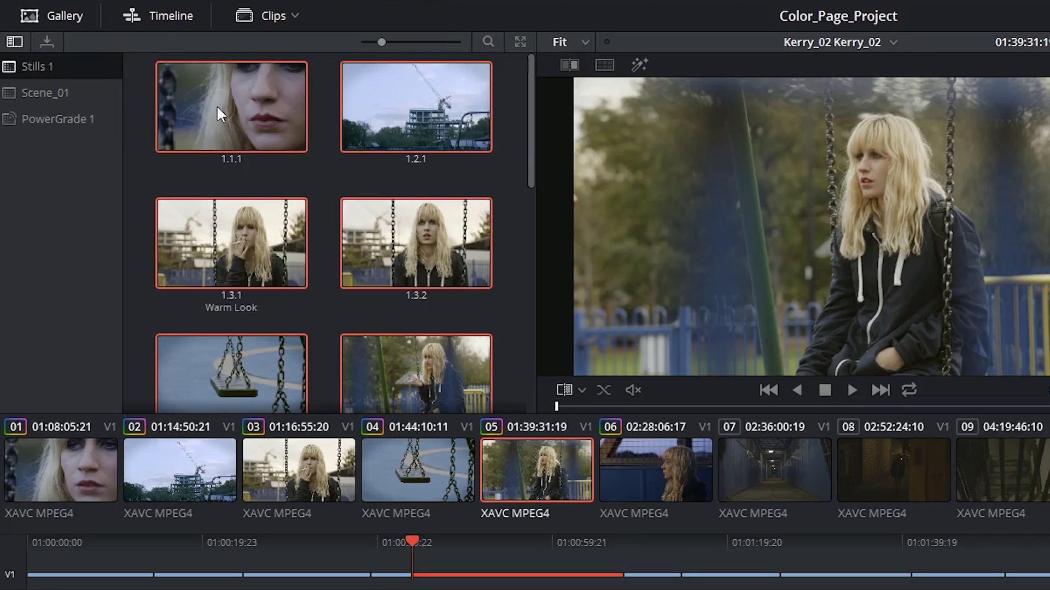
pyautogui.moveTo(218, 108); pyautogui.dragTo(60, 93)
pyautogui.click(70, 91)
# - Add another still album and name it Scene_02
pyautogui.rightClick(62, 199)
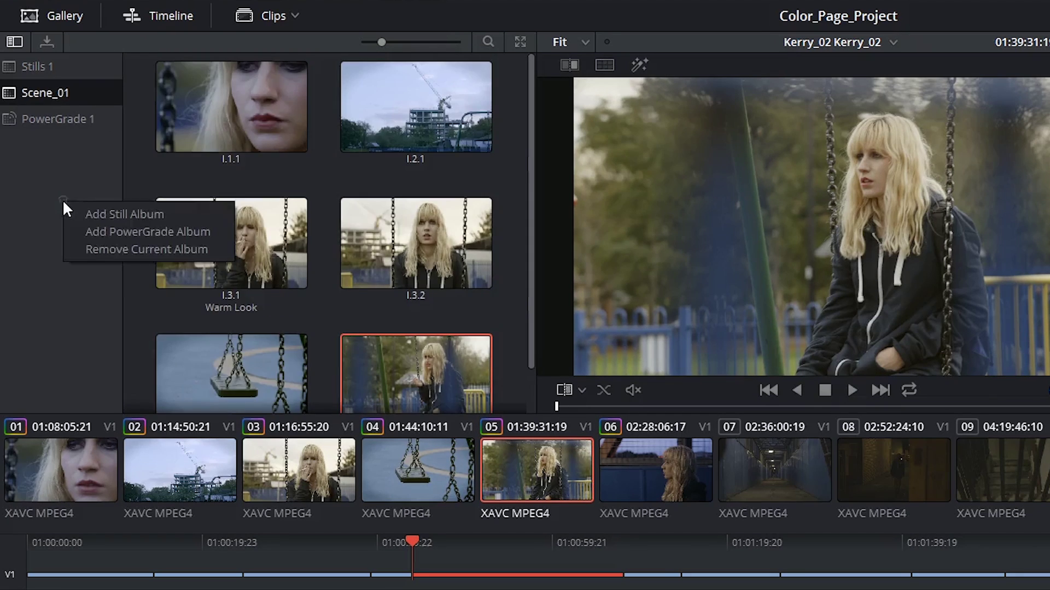
pyautogui.click(109, 214)
pyautogui.doubleClick(44, 116)
pyautogui.write('Scene_02')
pyautogui.press('Return')
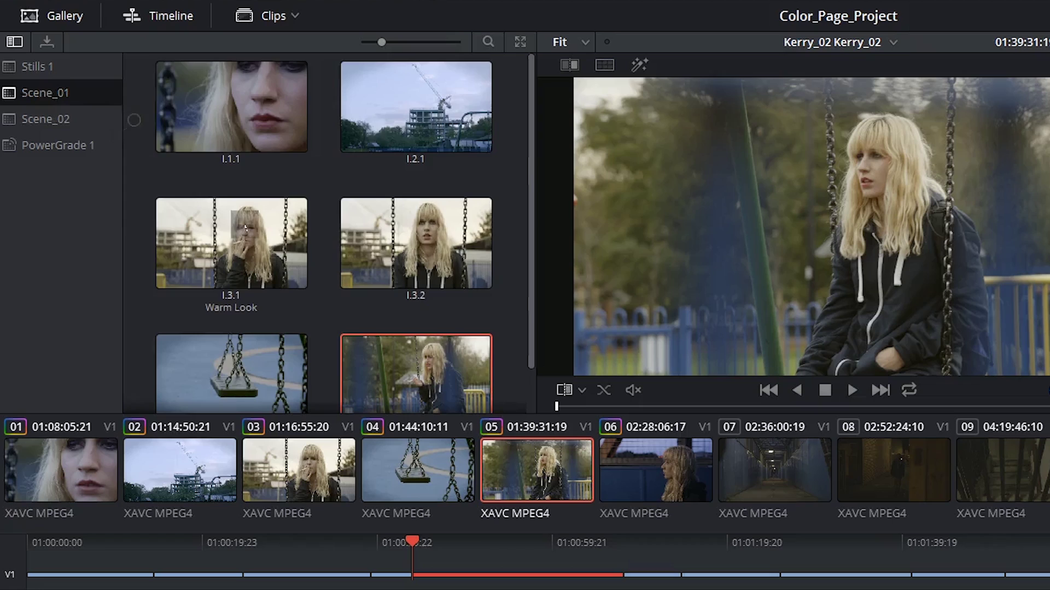
# - Select stills 1.6.1 through 1.8.1 in Stills 1, then check Scene_01's contents
pyautogui.click(37, 67)
pyautogui.click(177, 95)
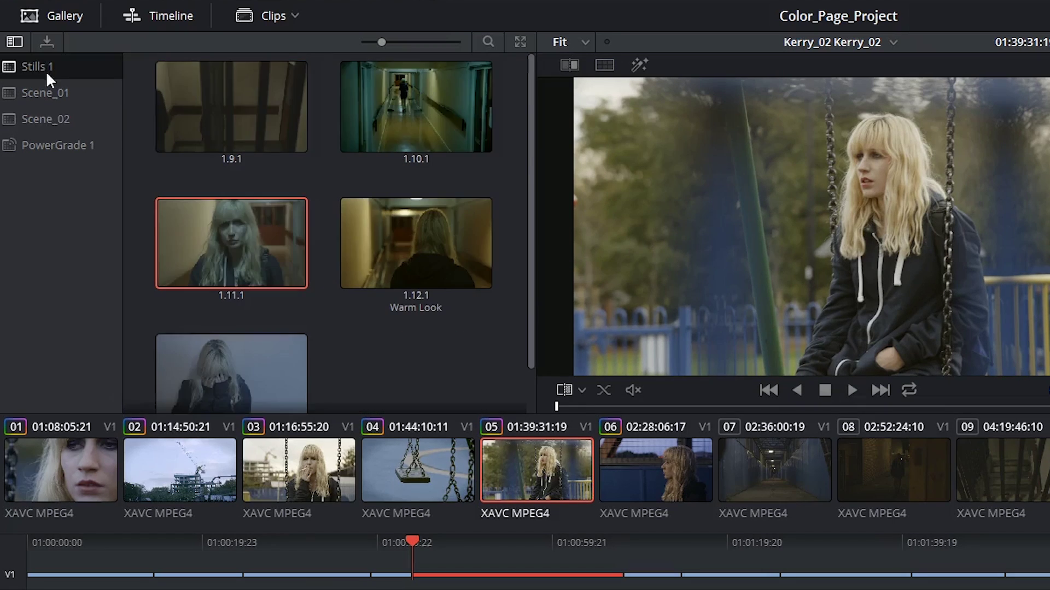
pyautogui.click(42, 89)
# - Browse Scene_03, Scene_01 and the empty PowerGrade 1 album, ending on Scene_01's stills
pyautogui.click(44, 64)
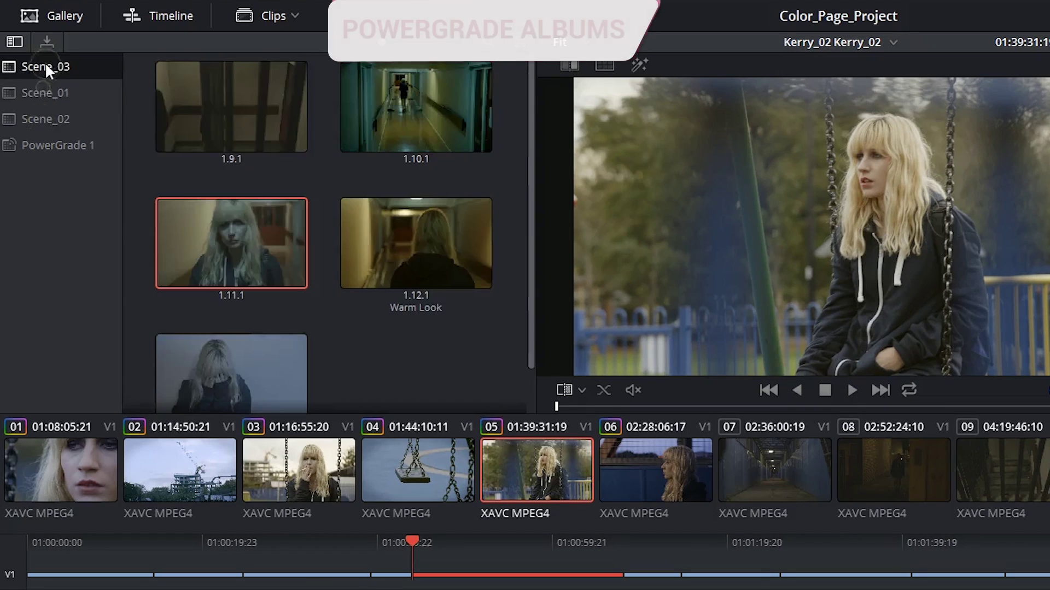
pyautogui.click(52, 92)
pyautogui.click(49, 145)
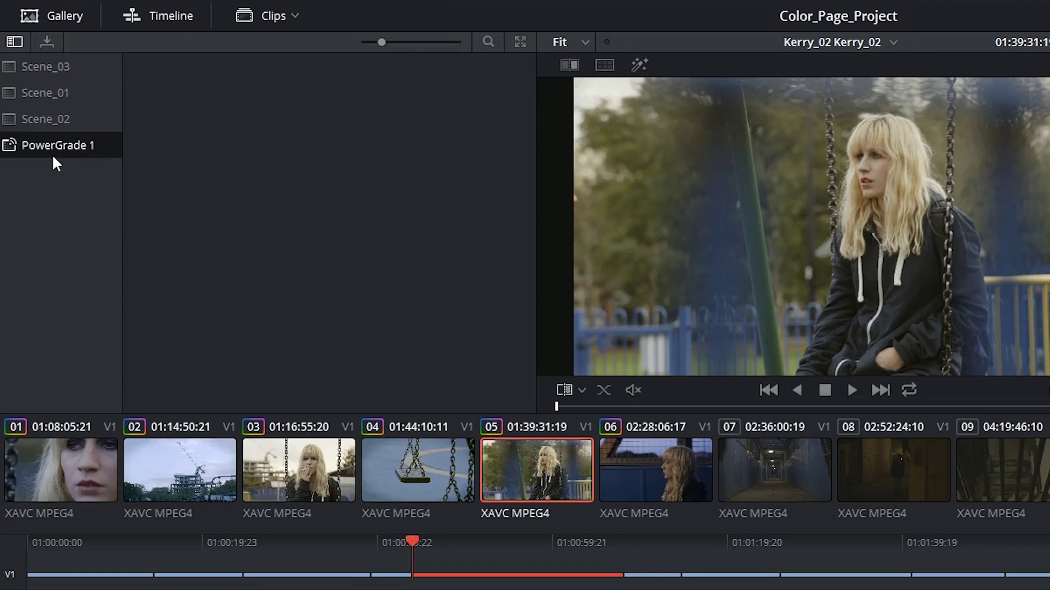
pyautogui.click(54, 92)
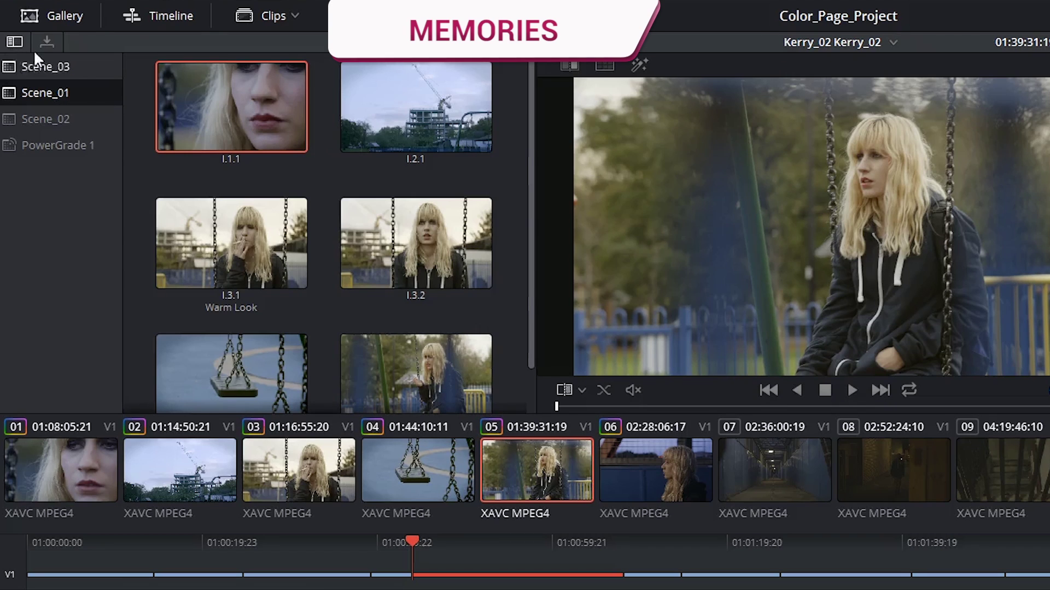
# - Reveal memories A–L above the albums, show Scene_03's stills, and clear memory A's selection
pyautogui.click(47, 42)
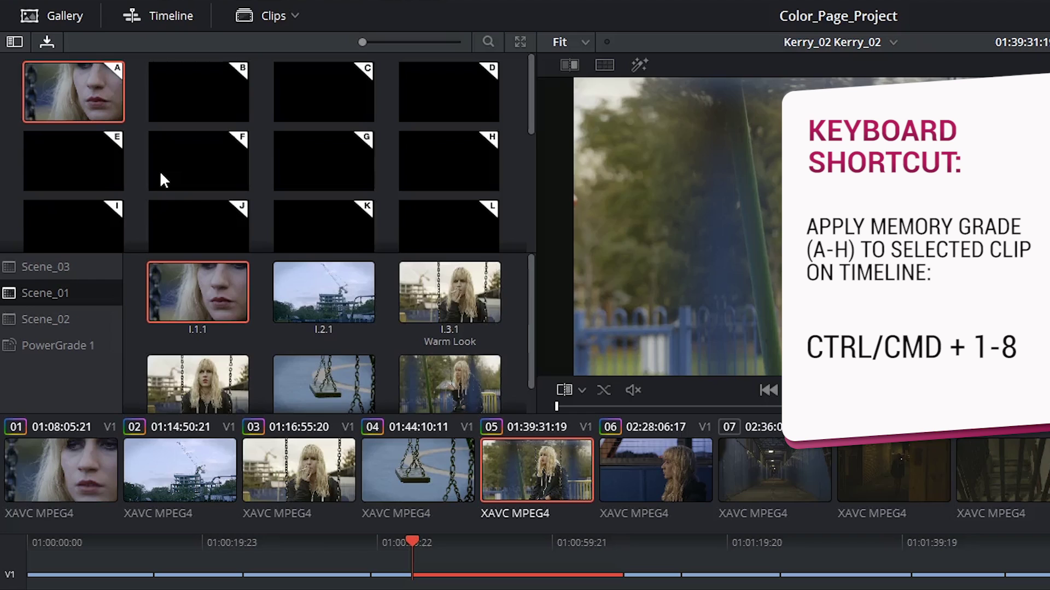
pyautogui.click(46, 274)
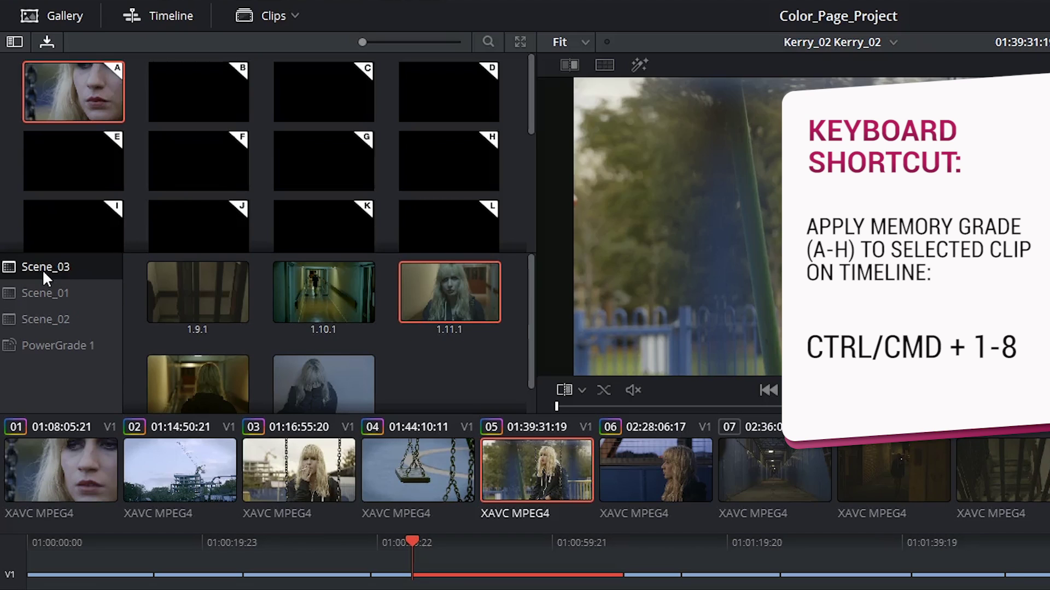
pyautogui.click(145, 136)
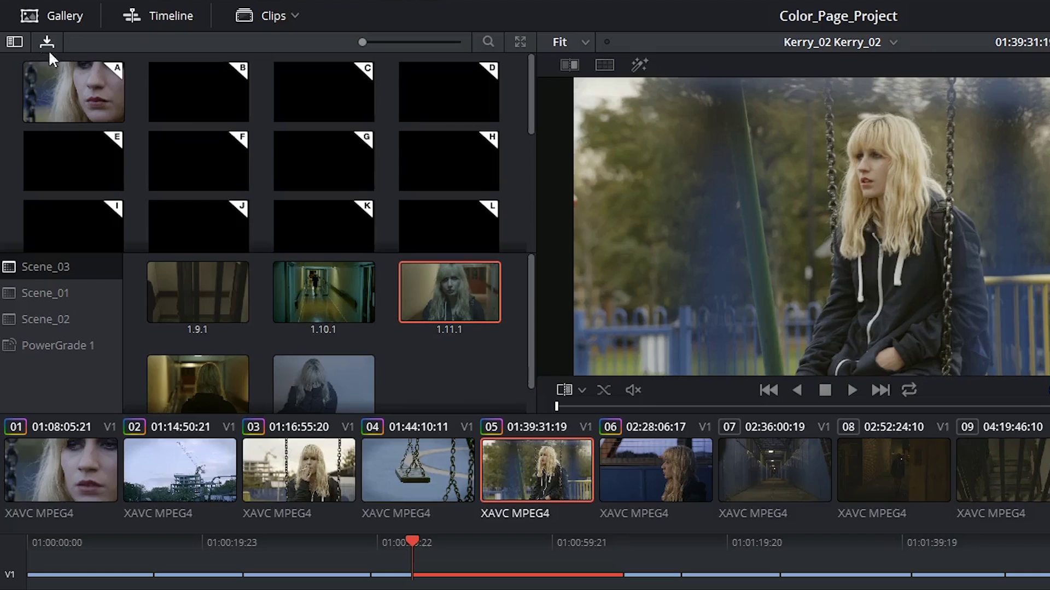
# - Open the gallery stills' context menu and browse options such as Sort Stills By
pyautogui.rightClick(277, 143)
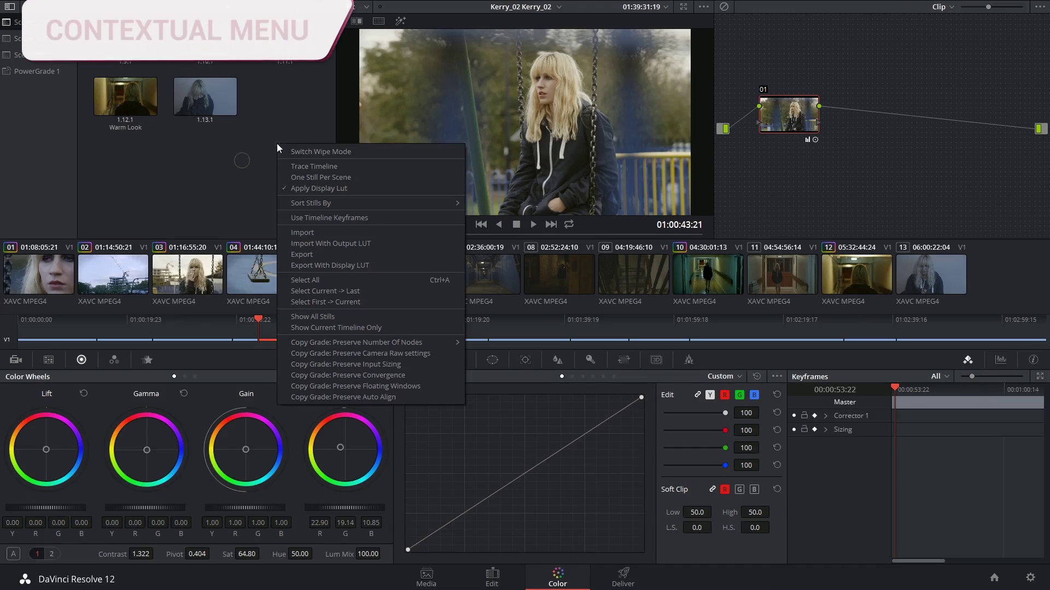
pyautogui.moveTo(320, 207)
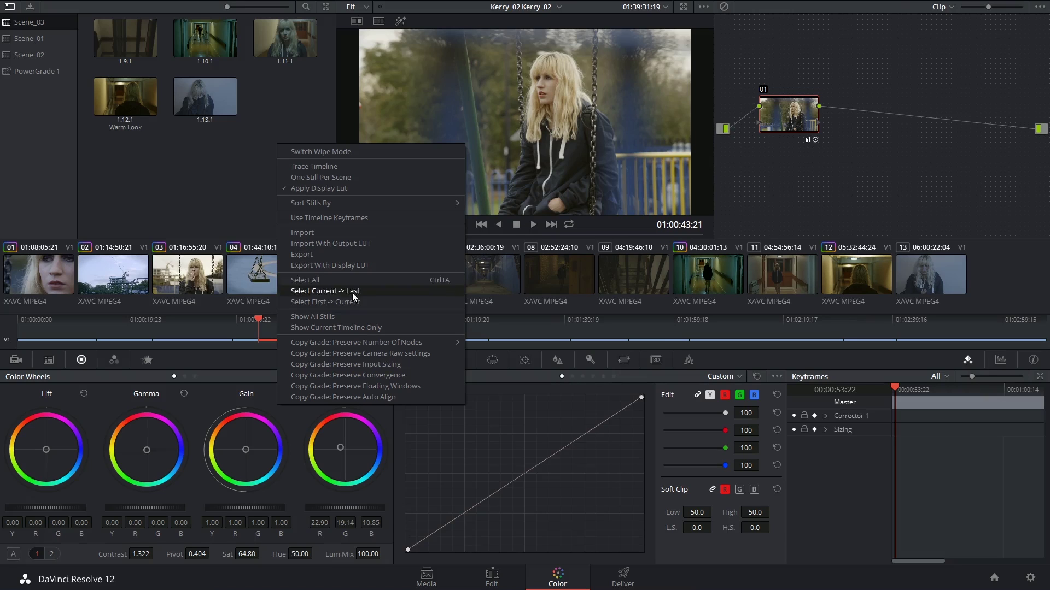
pyautogui.rightClick(367, 280)
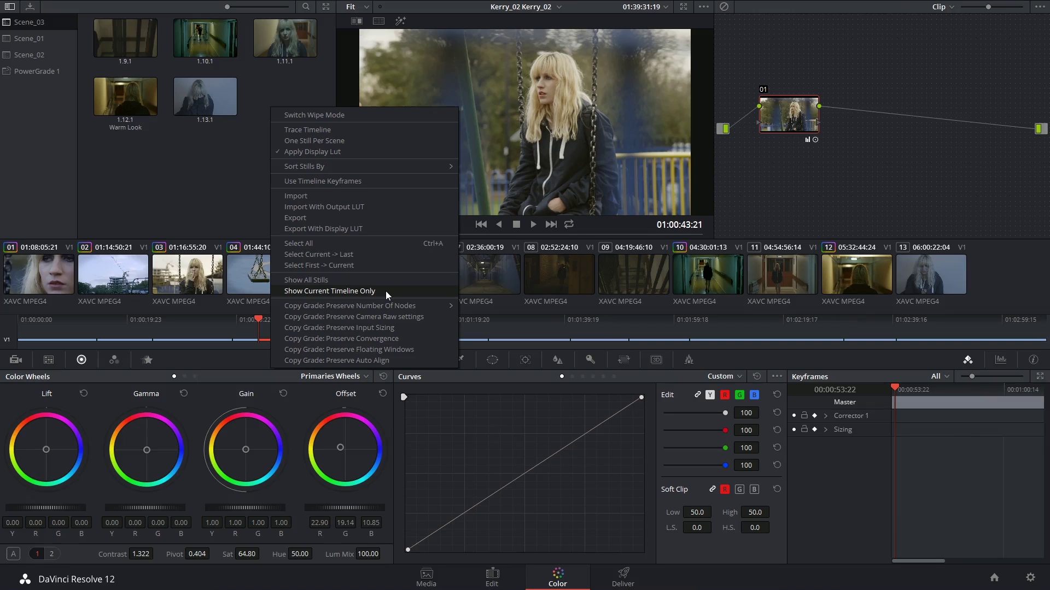
# - Open the expanded Gallery window from the Workspace menu and shift it up slightly
pyautogui.click(376, 339)
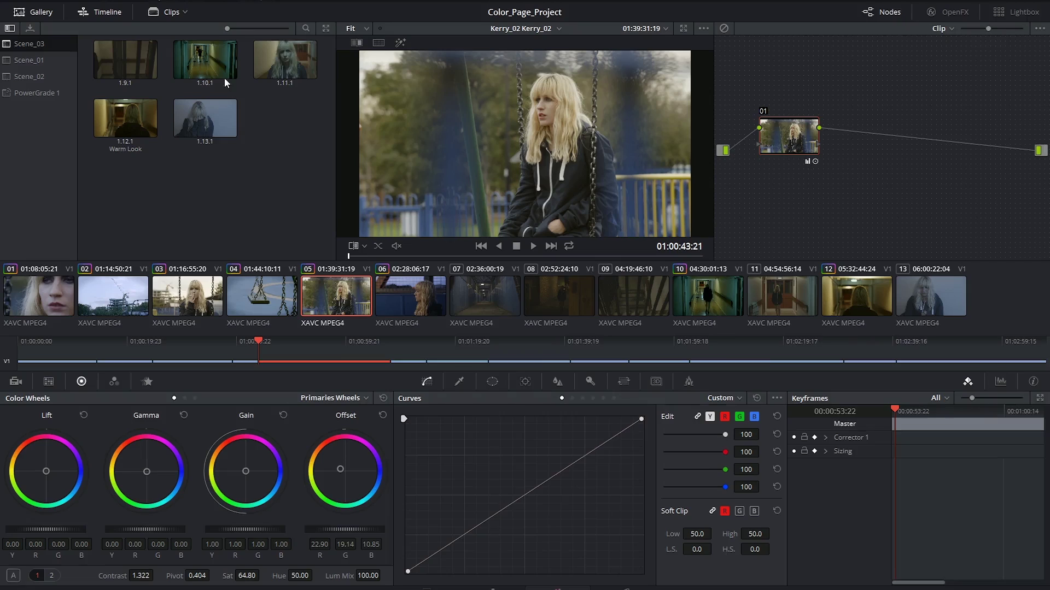
pyautogui.click(255, 6)
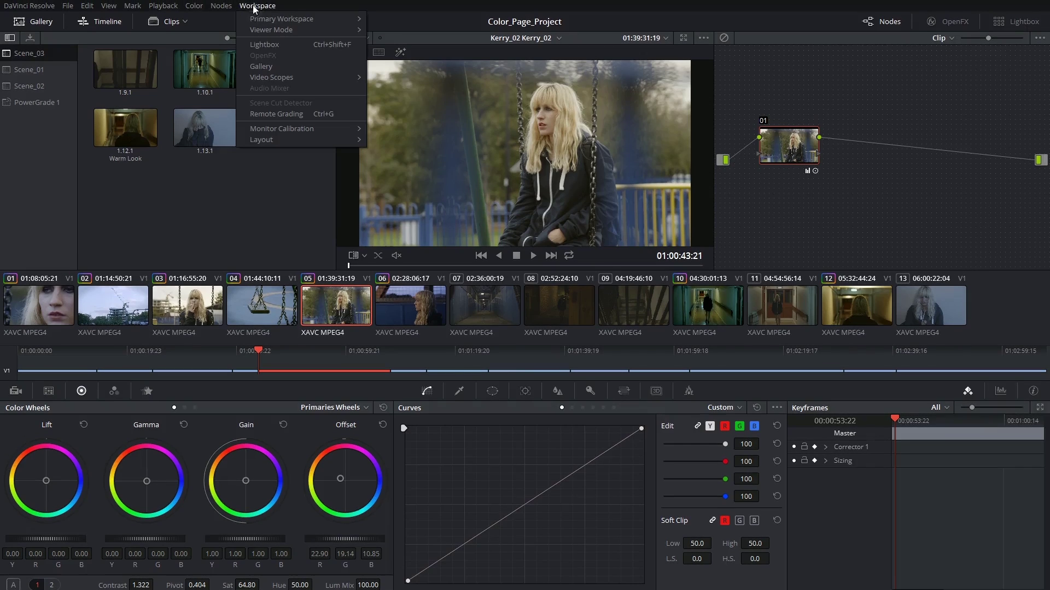
pyautogui.click(276, 67)
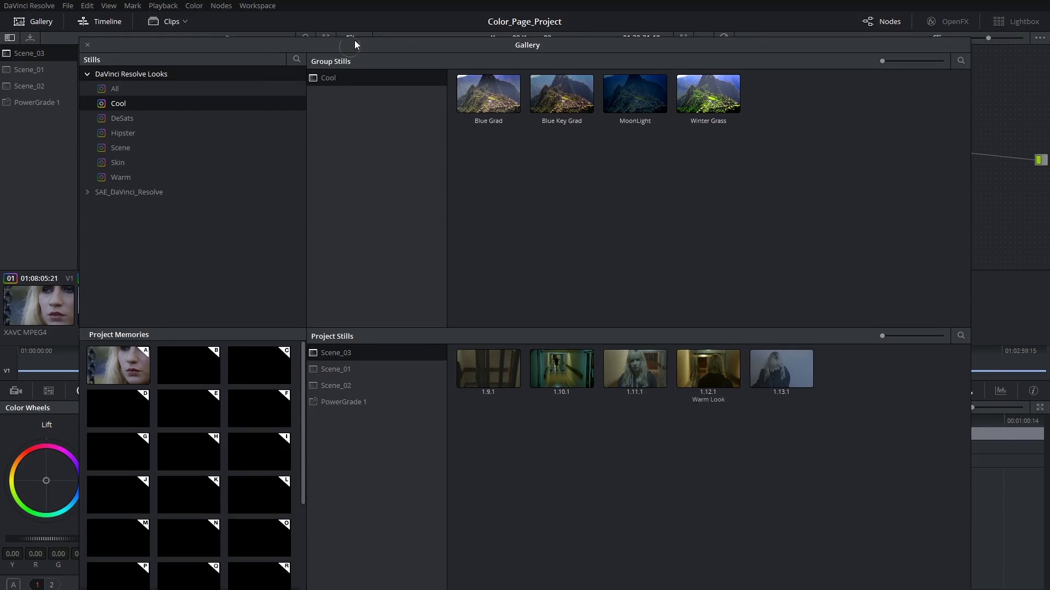
pyautogui.moveTo(355, 40); pyautogui.dragTo(360, 23)
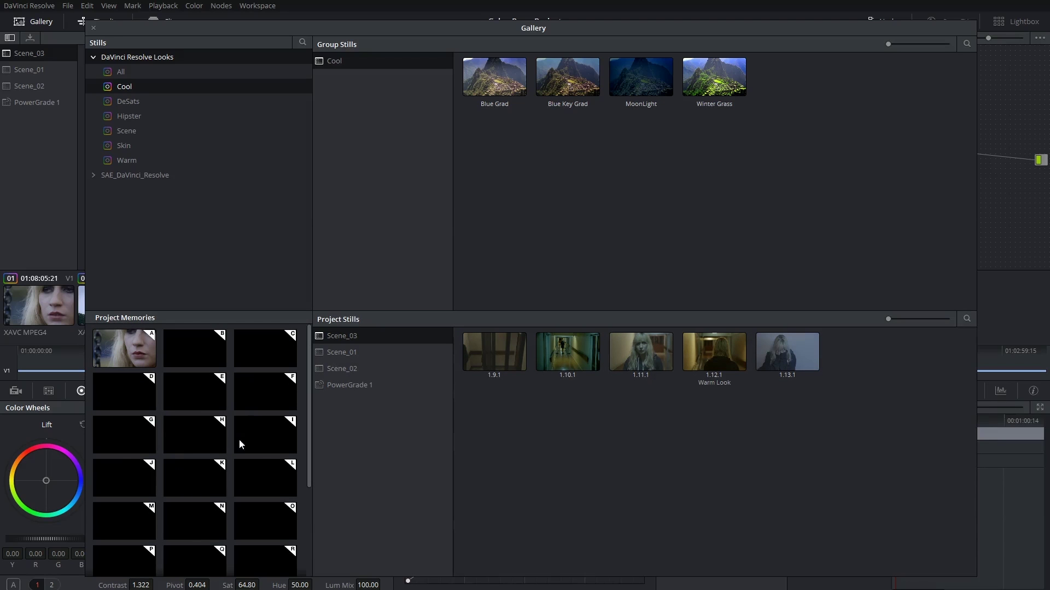
# - Browse the DaVinci Resolve Looks, add the Edge Effects look to Scene_01, and close the Gallery window
pyautogui.click(357, 371)
pyautogui.click(361, 353)
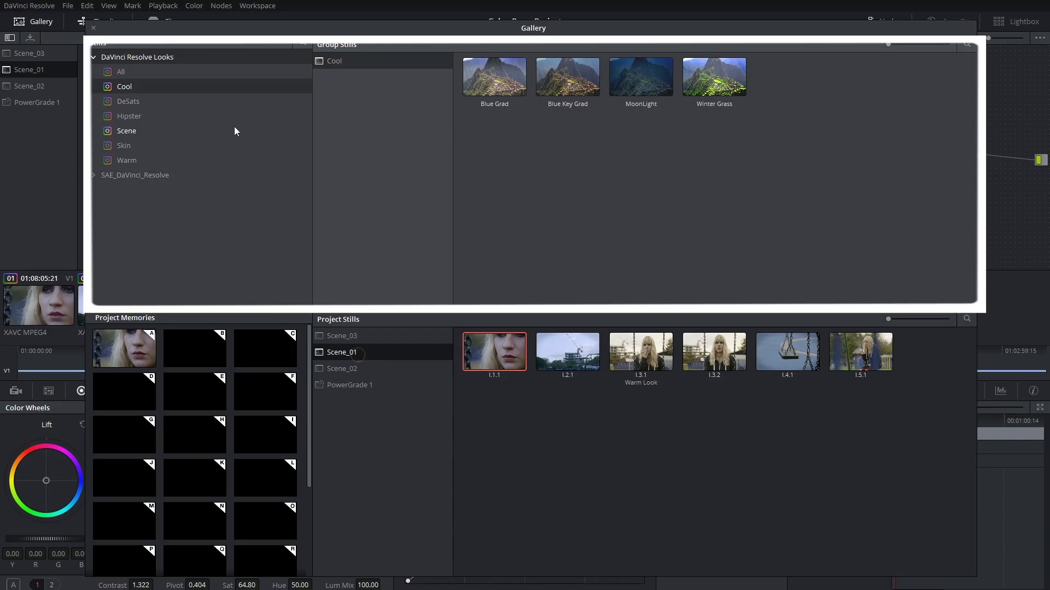
pyautogui.click(121, 72)
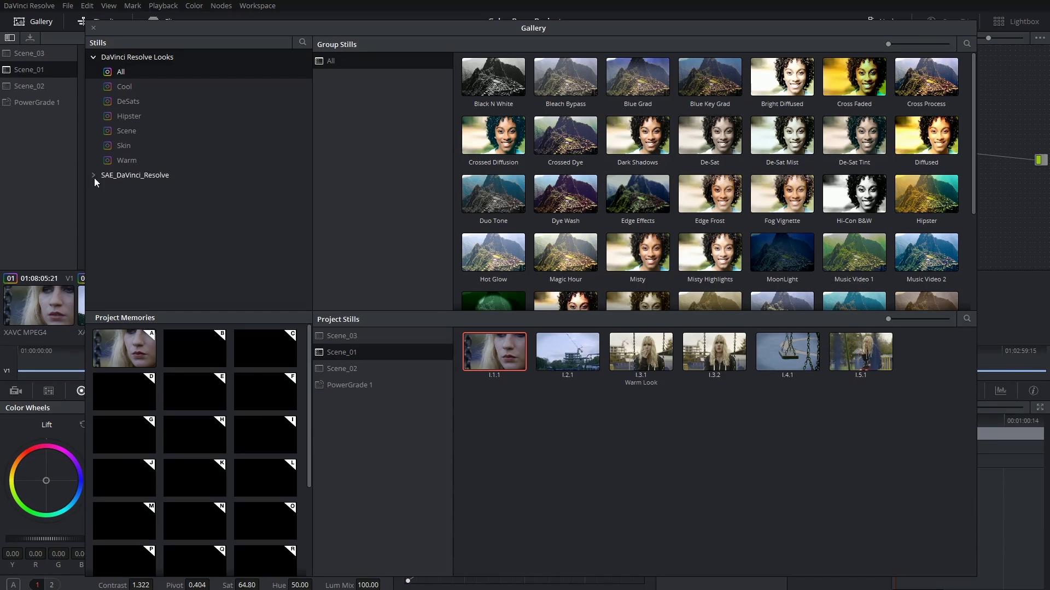
pyautogui.click(93, 175)
pyautogui.click(100, 263)
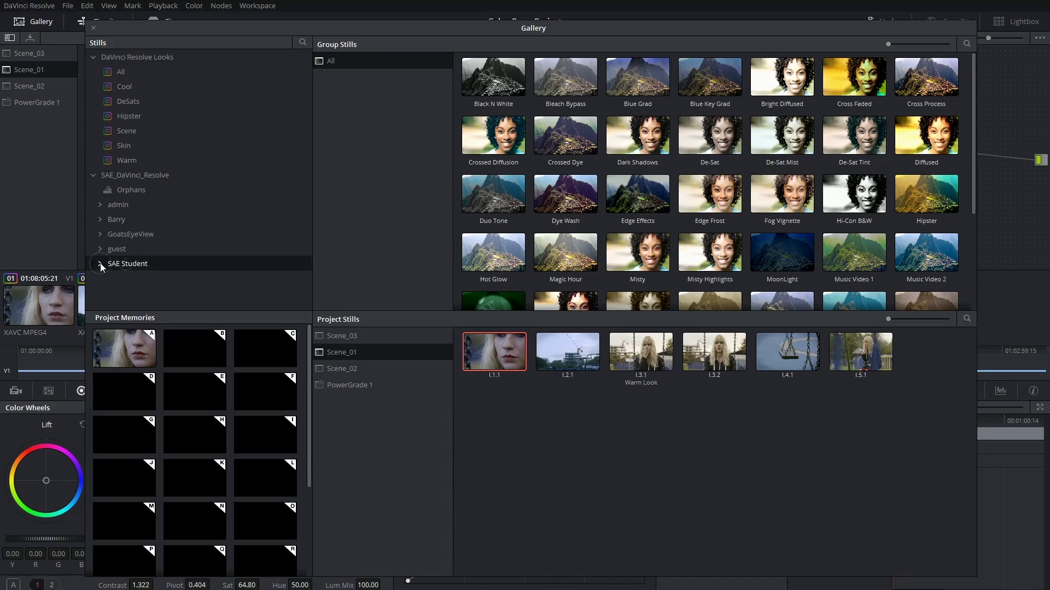
pyautogui.click(93, 127)
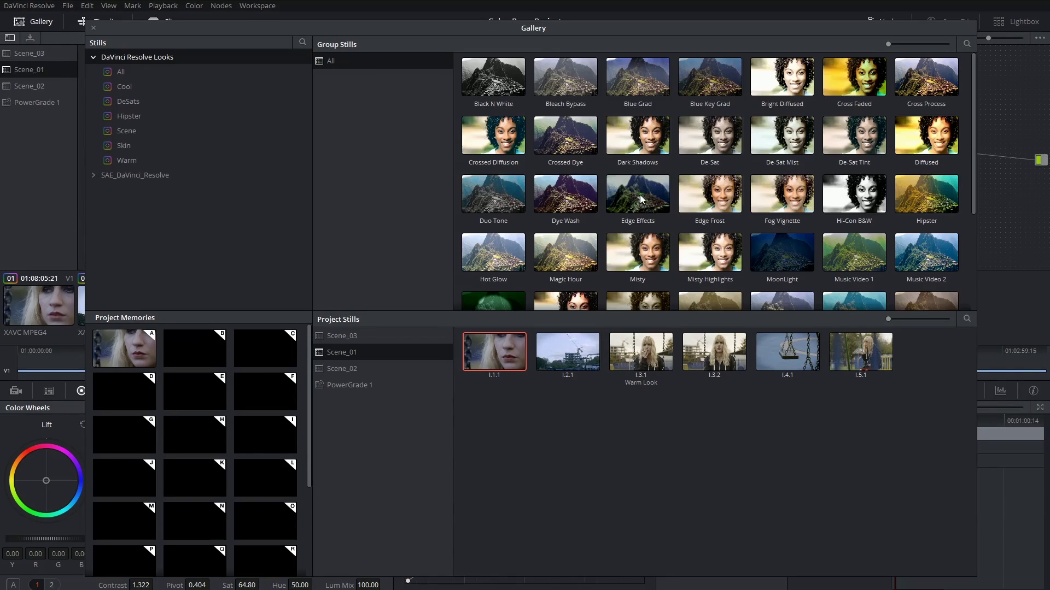
pyautogui.moveTo(638, 194); pyautogui.dragTo(481, 408)
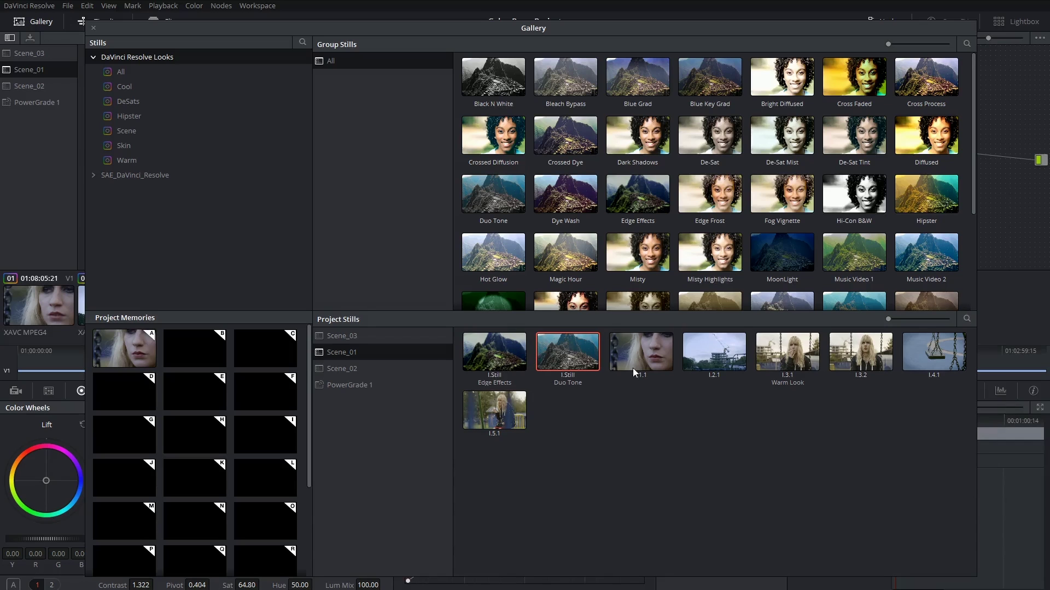
pyautogui.click(94, 28)
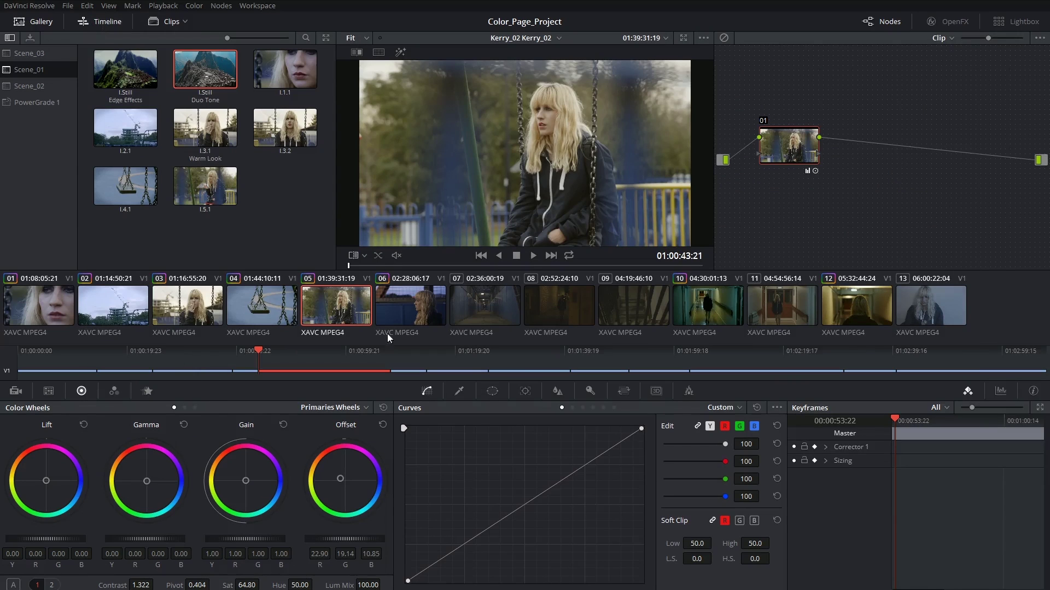
# - Apply the Duo Tone still's grade to clip 11
pyautogui.click(773, 327)
pyautogui.rightClick(205, 74)
pyautogui.click(218, 98)
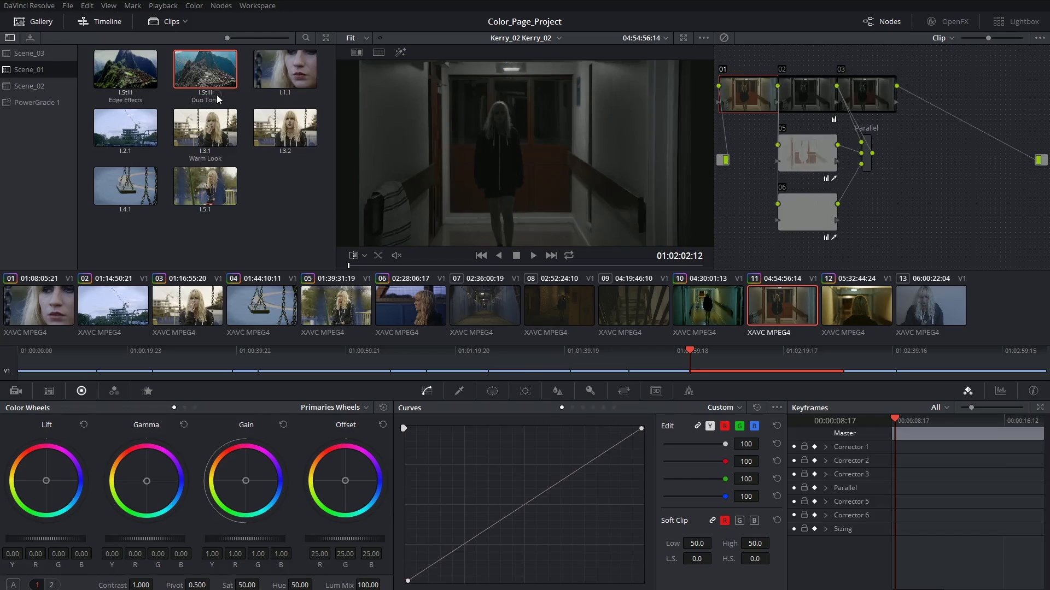